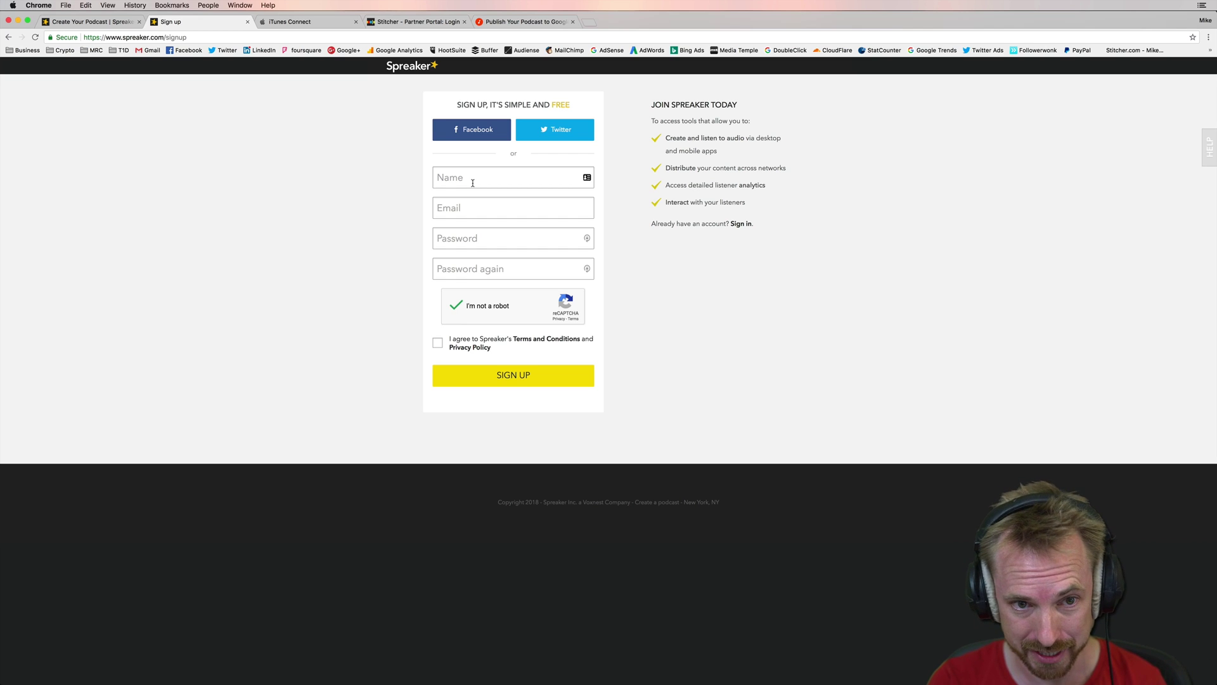
- Enter the account holder's full name and e-mail address in the sign-up form
left_click(472, 182)
type("Mike")
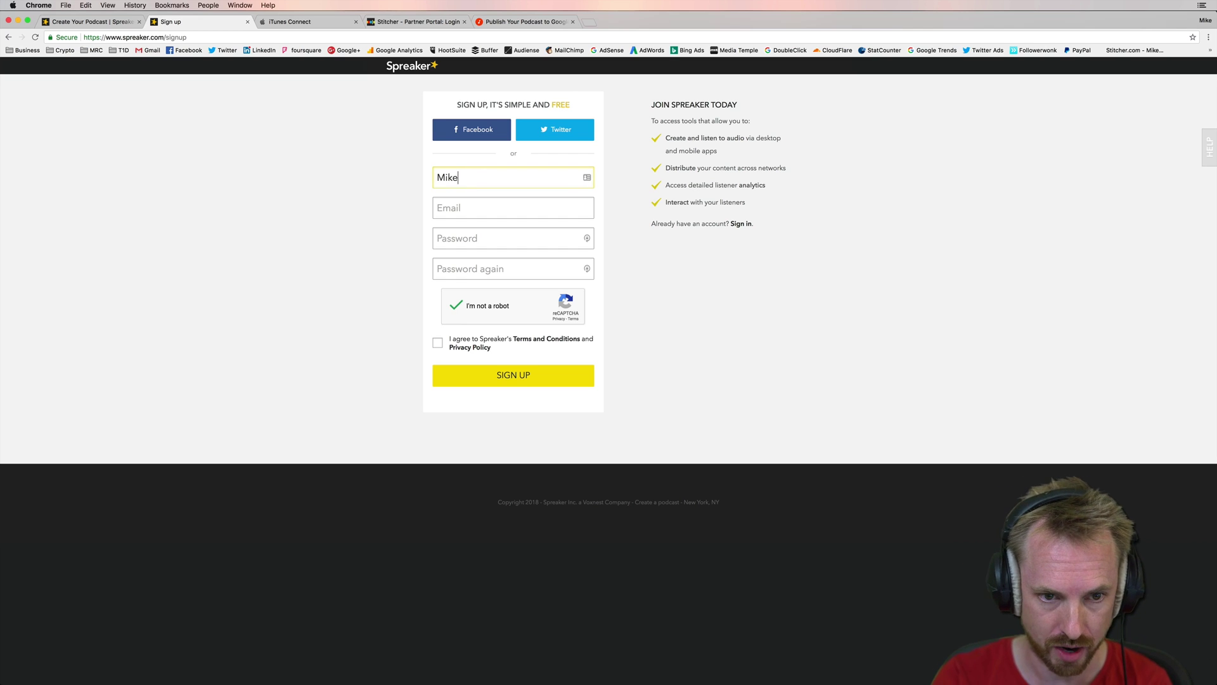
type(" Russell")
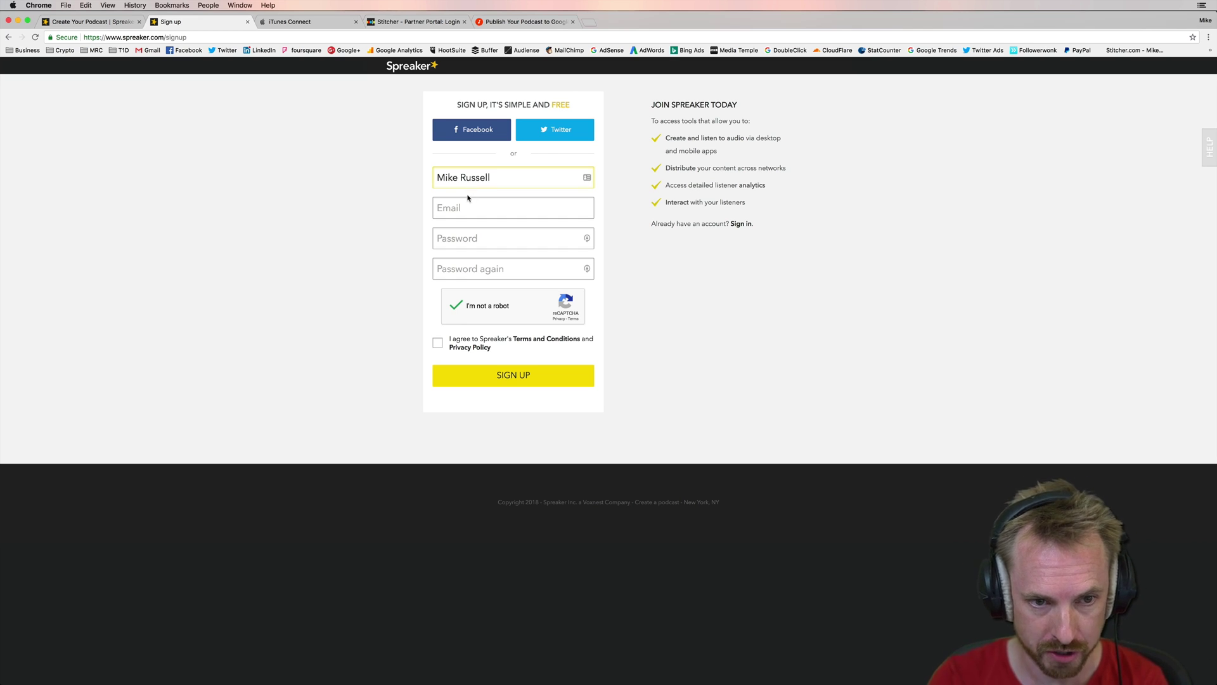
left_click(469, 209)
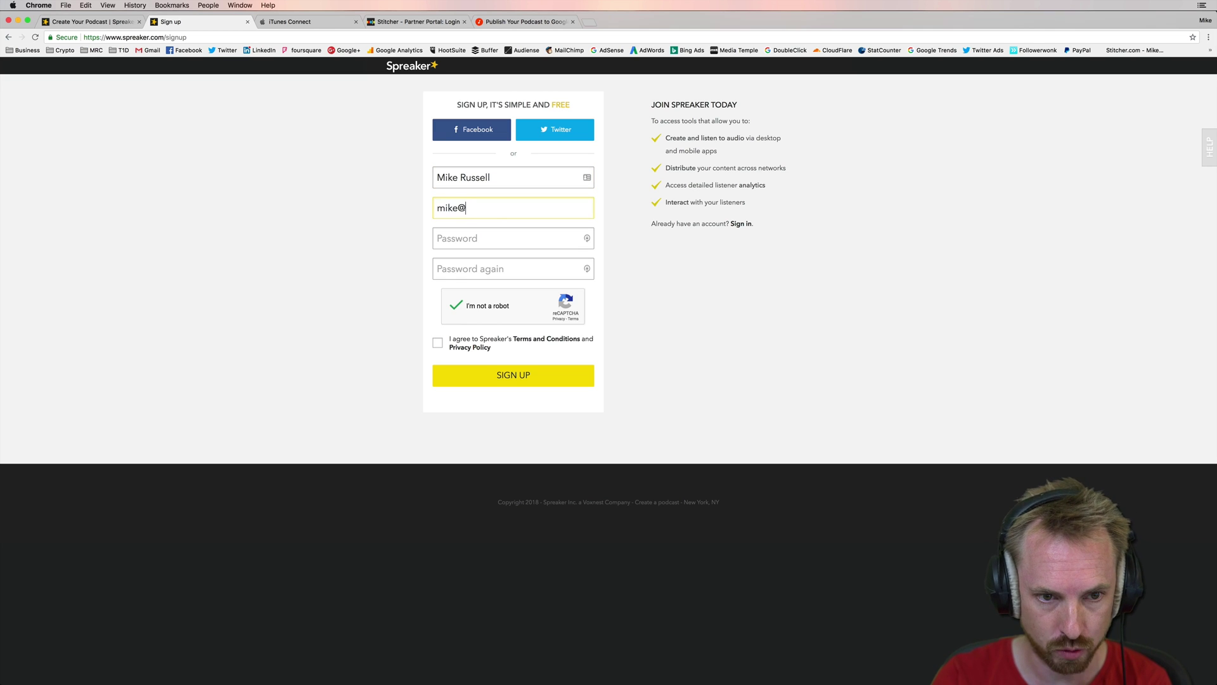
- Set and confirm the account password, accept the terms and privacy policy, and sign up
left_click(475, 235)
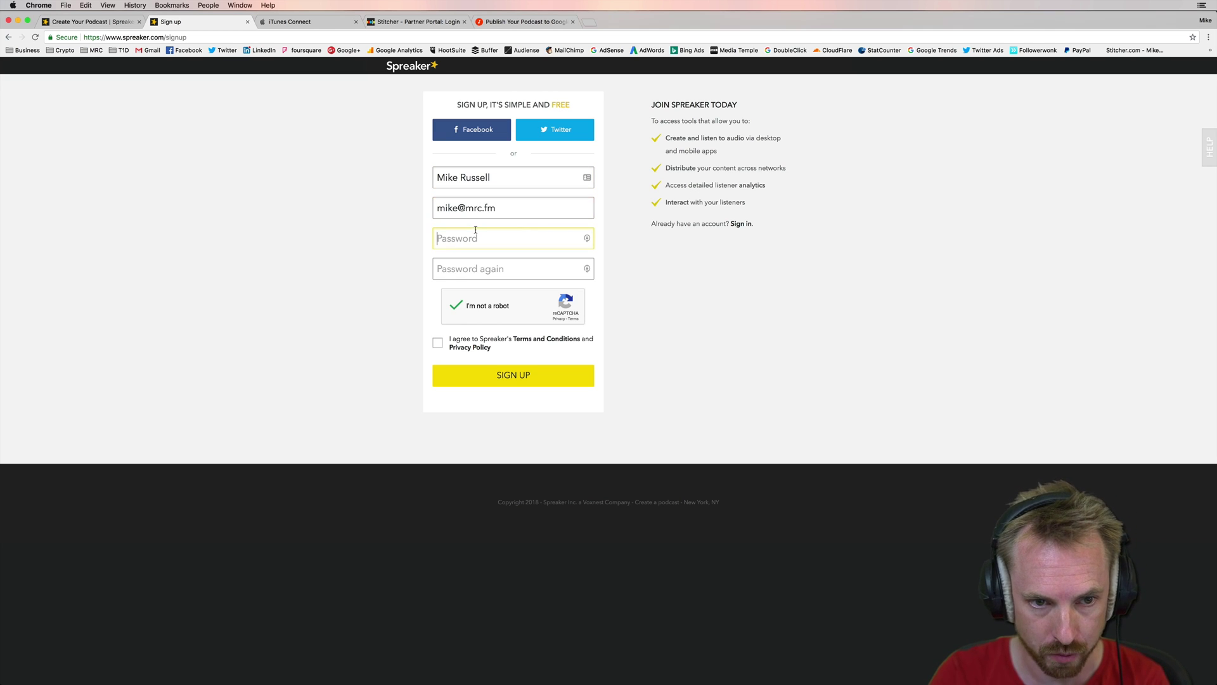
type("••••••••")
left_click(587, 269)
type("•••••••••")
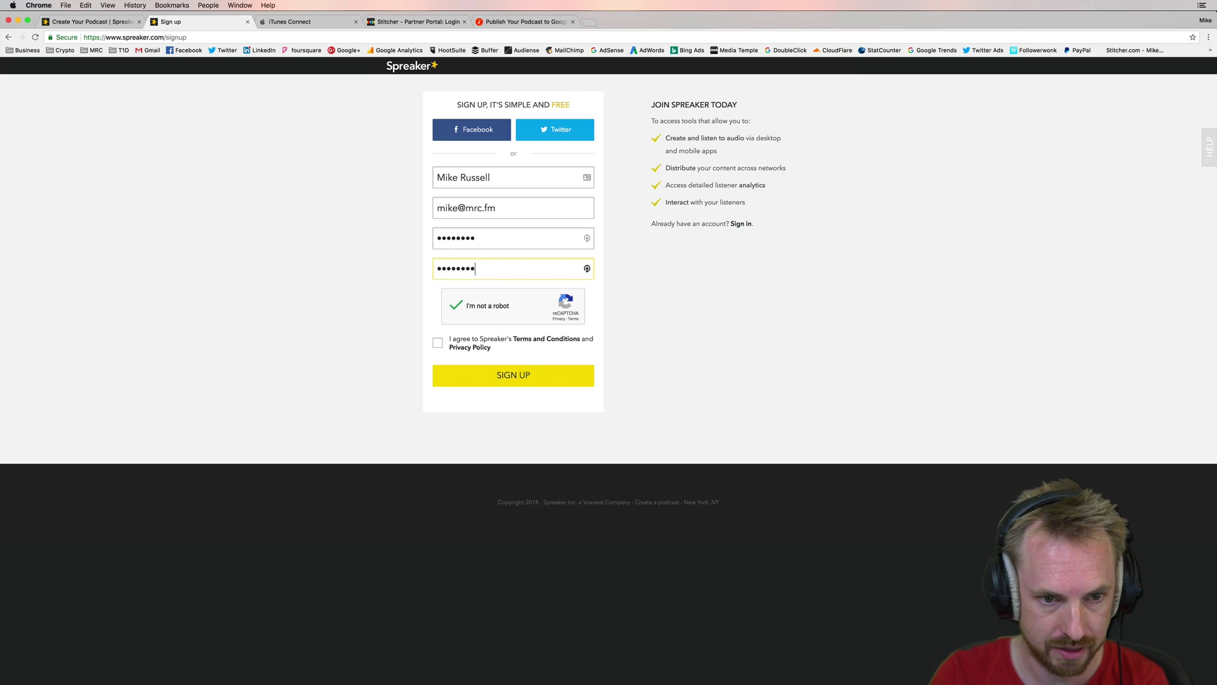
key("super+a")
type("••••••••")
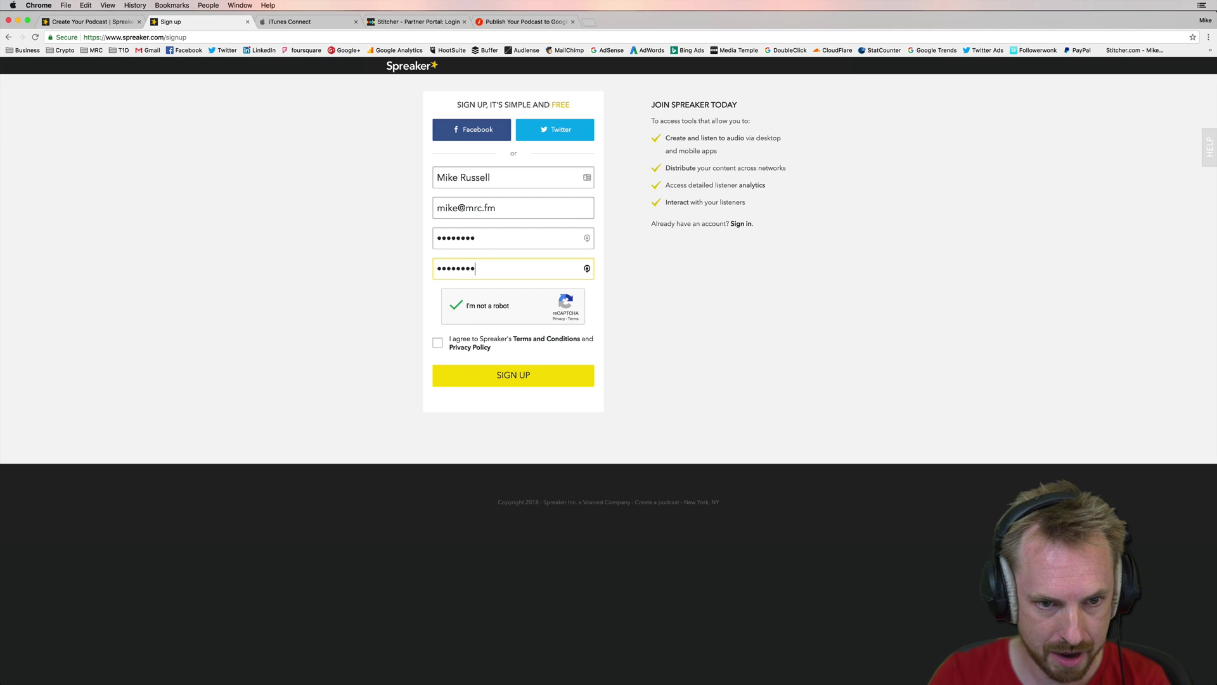
left_click(435, 343)
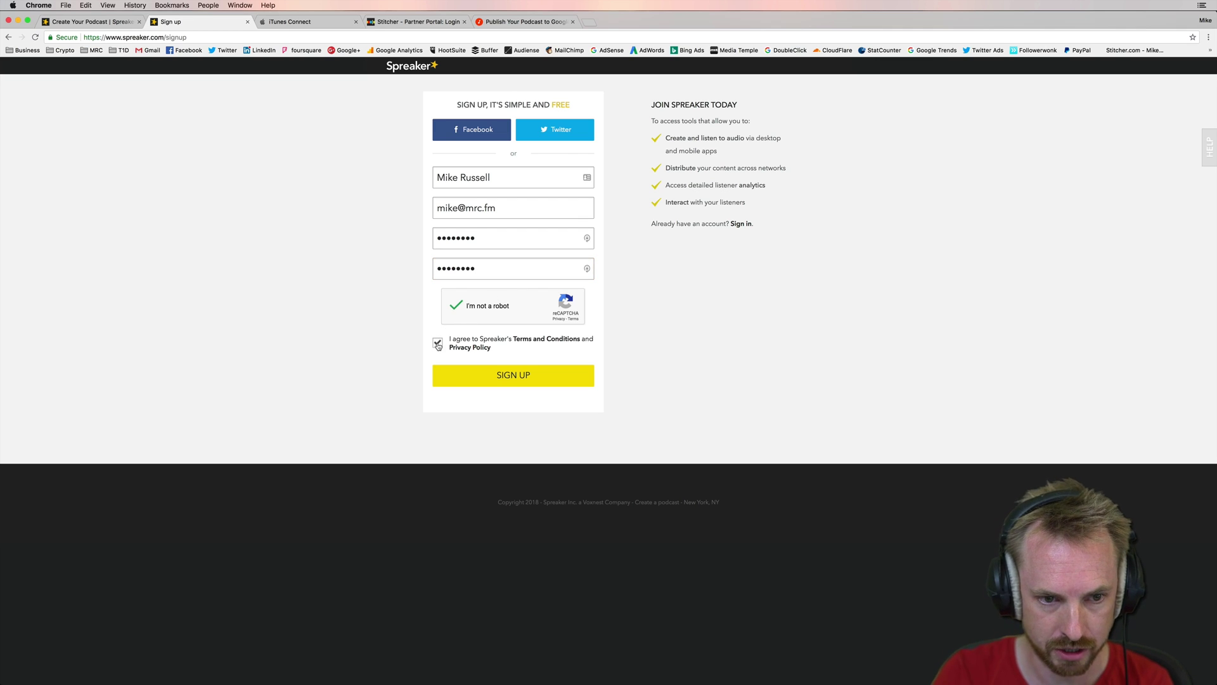
left_click(509, 381)
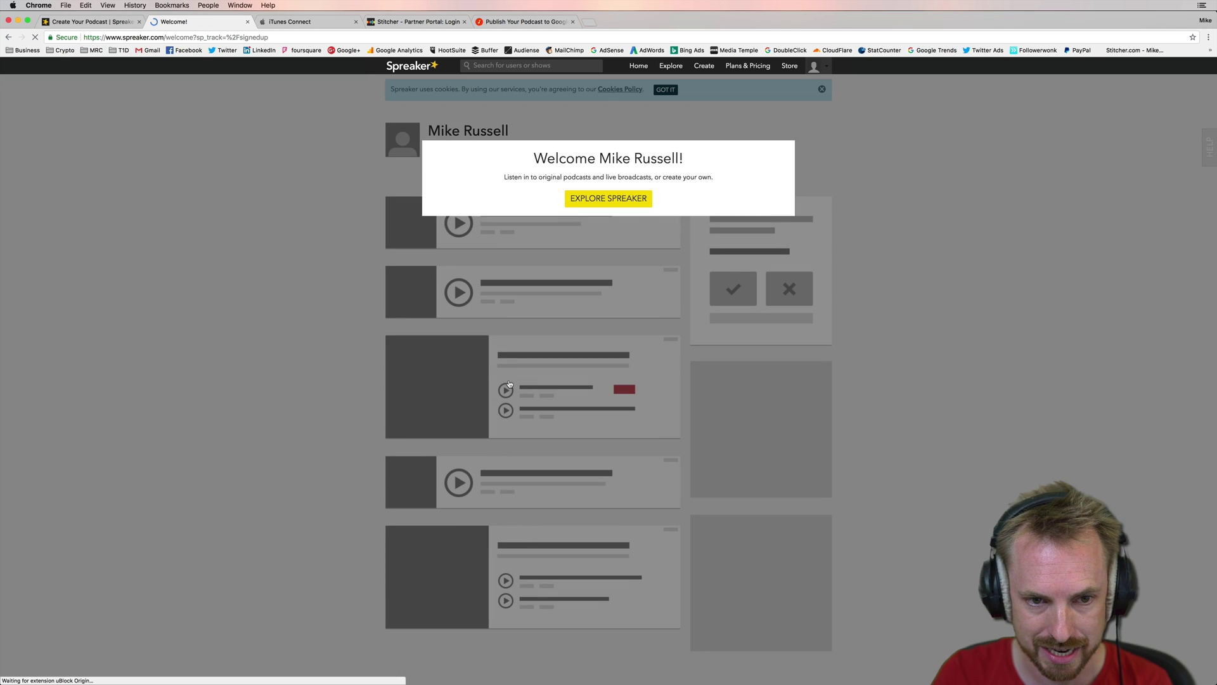
- Get past the welcome and suggested-podcasters screens and reach the Create upload page
left_click(631, 200)
left_click(609, 473)
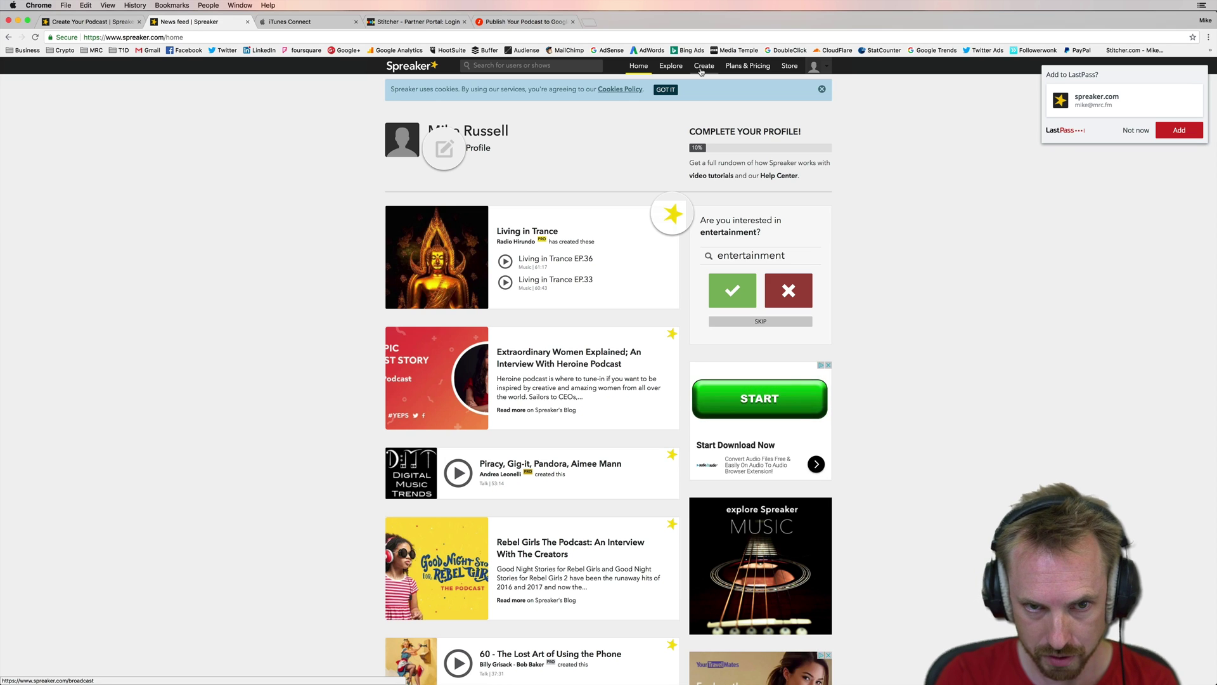
left_click(701, 67)
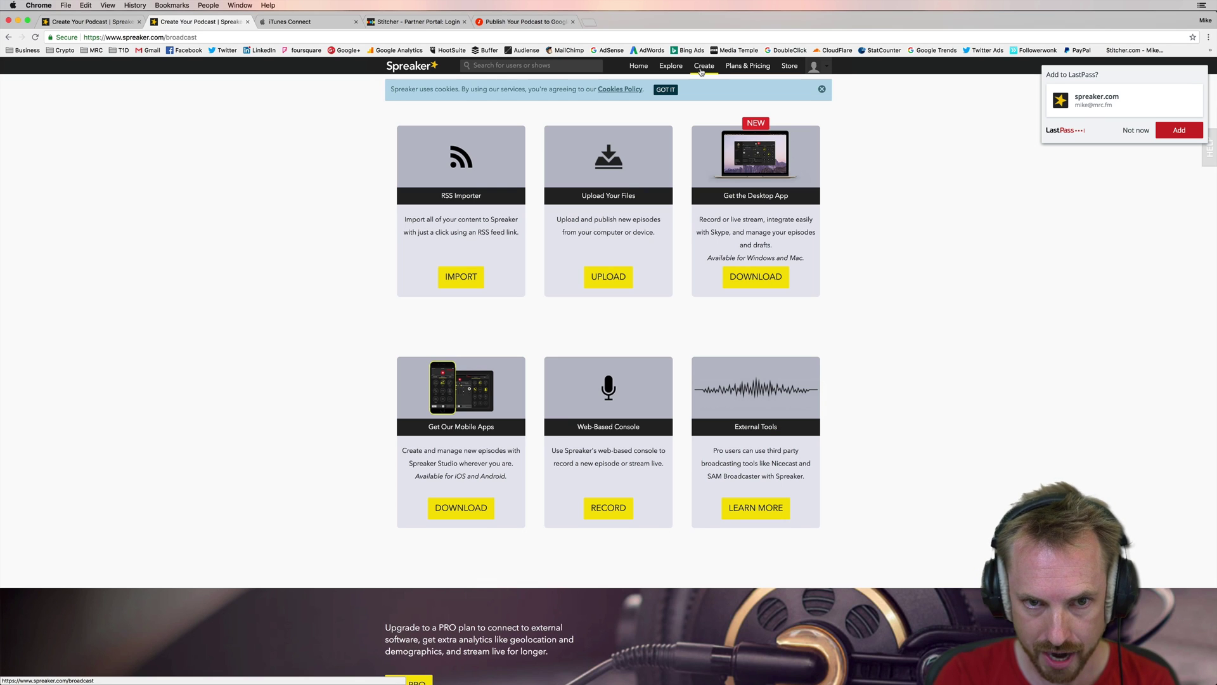
left_click(628, 277)
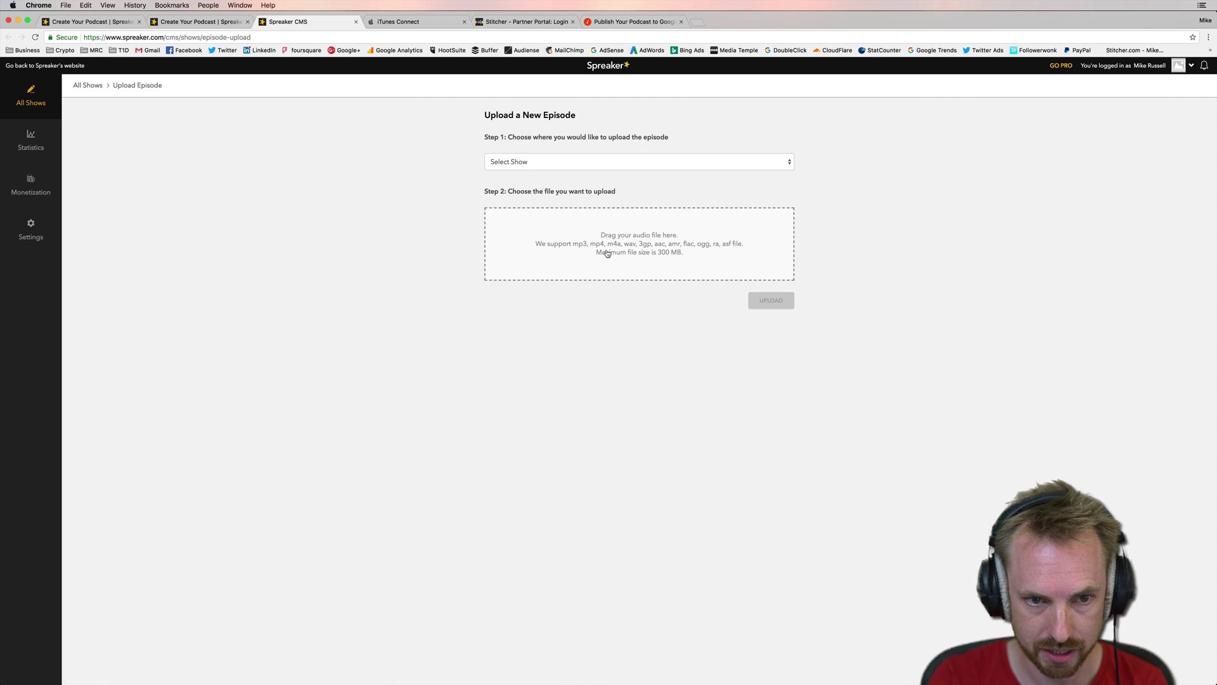
- Close the empty show picker and go to All Shows in the CMS sidebar
left_click(519, 166)
left_click(394, 152)
left_click(29, 98)
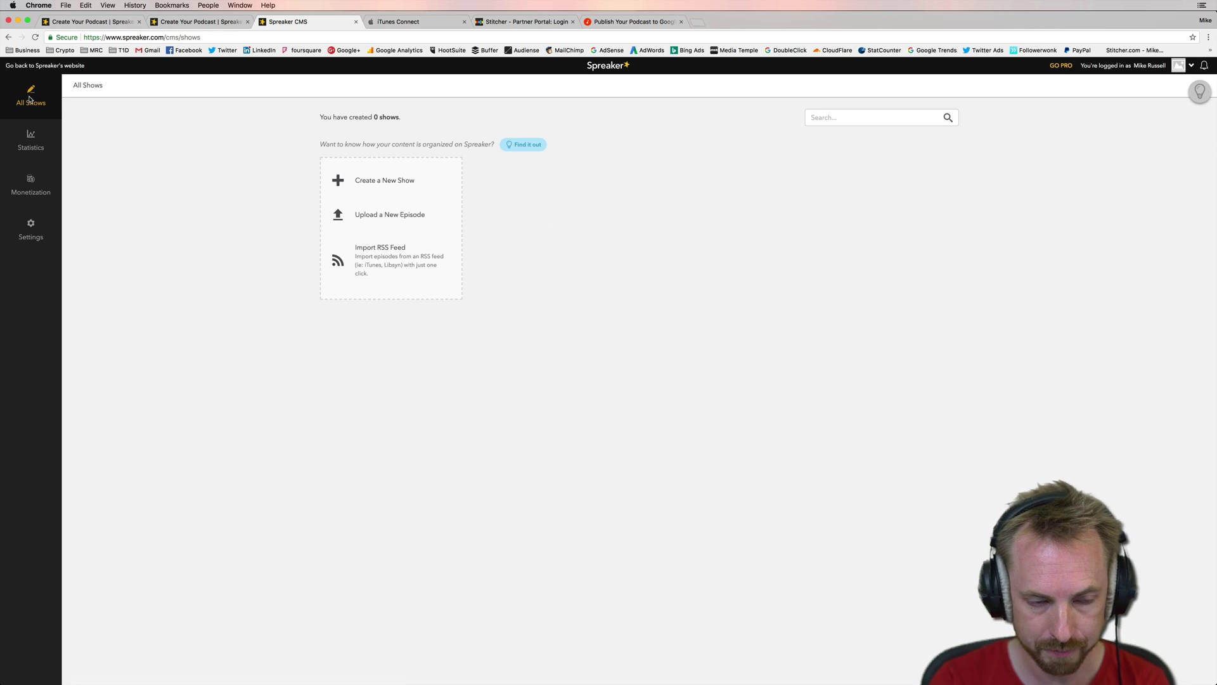
- Start a new show titled 'Adobe Audition Podcast' with au25.png as its artwork
left_click(377, 184)
left_click(112, 129)
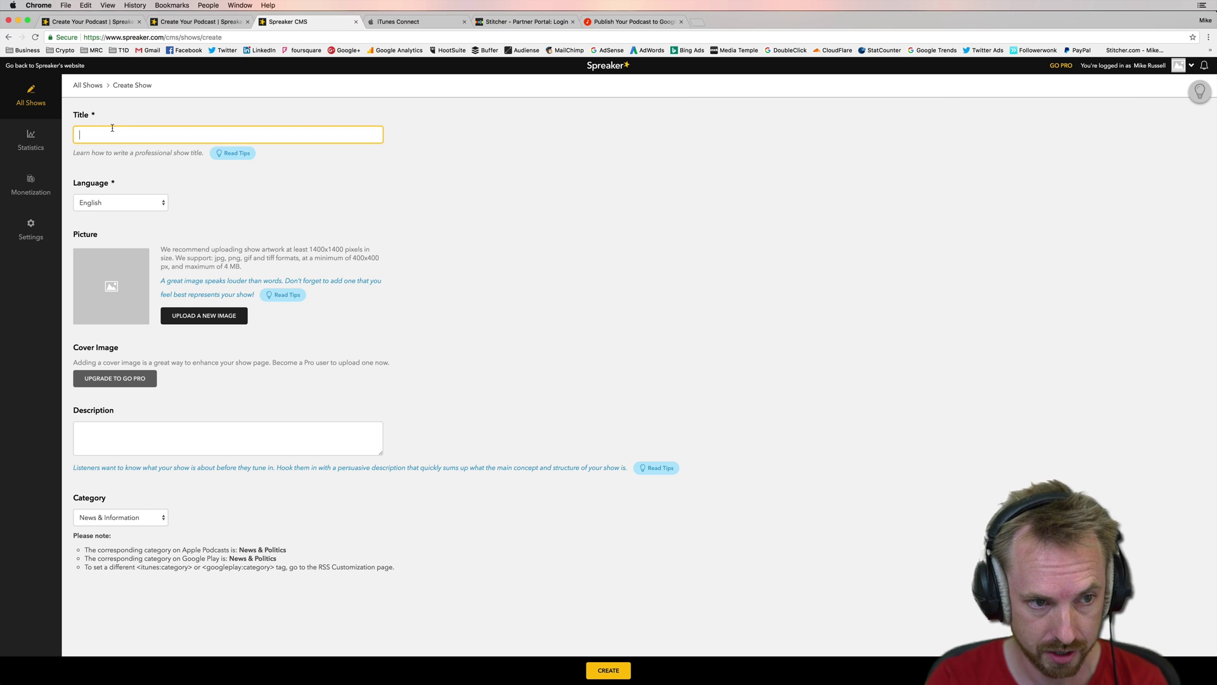
type("A")
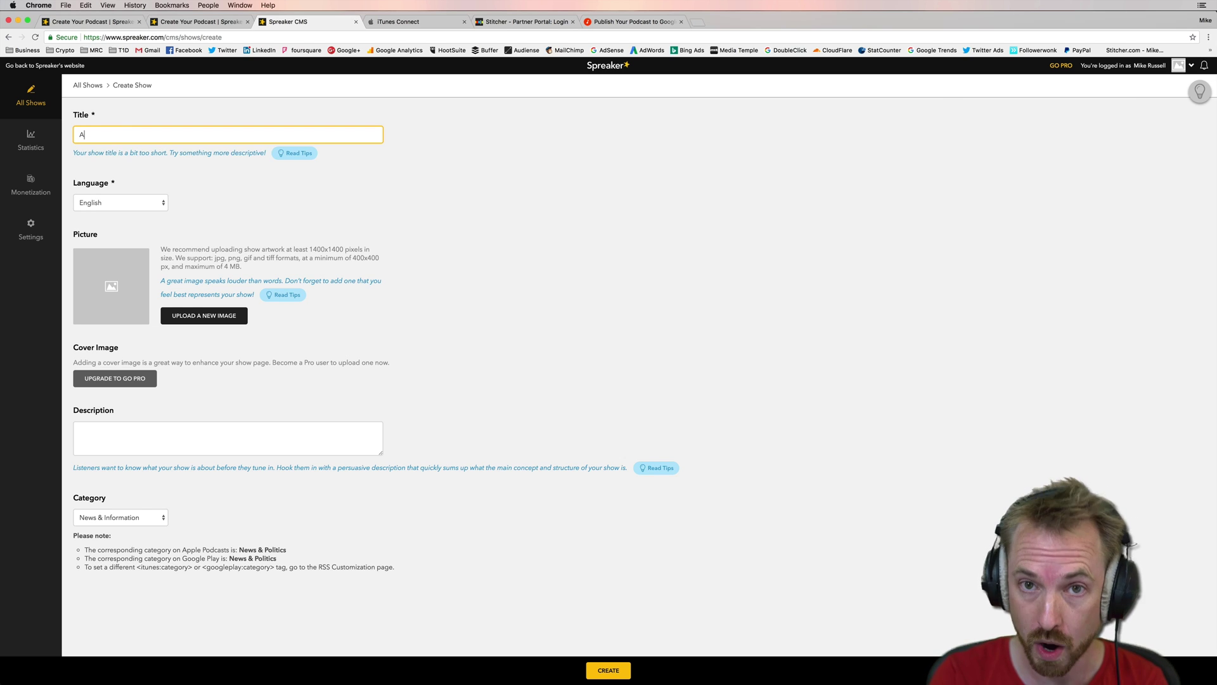
type("dobe")
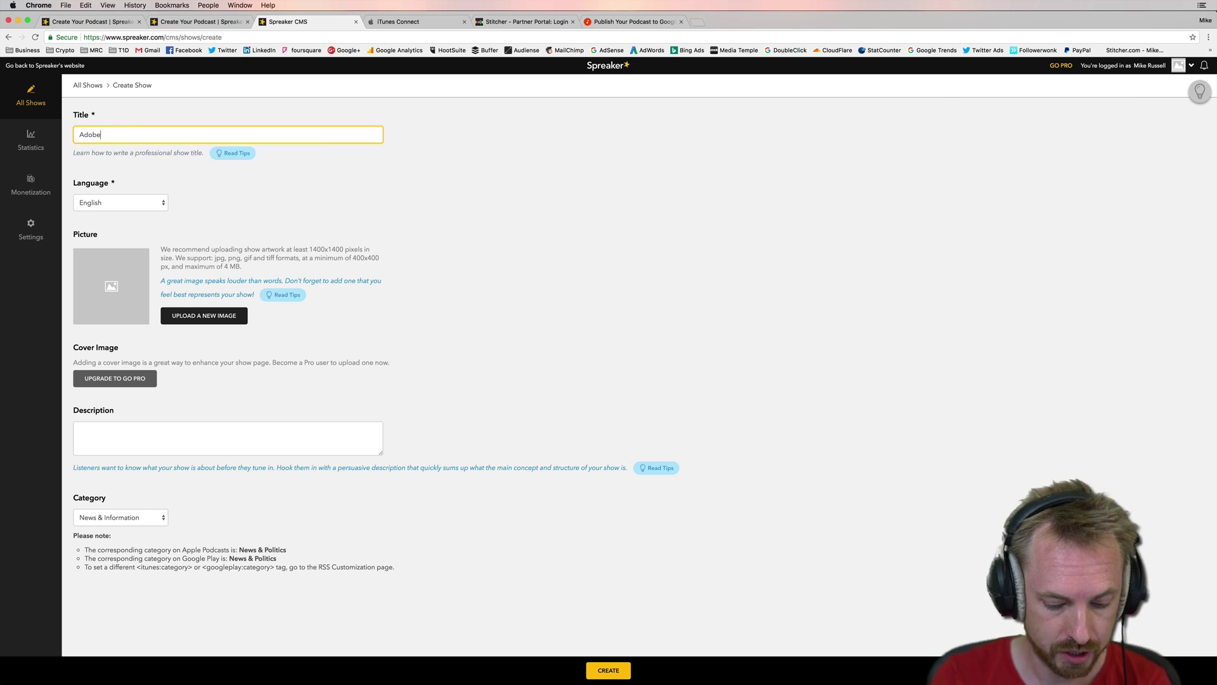
type(" Audition Podcast")
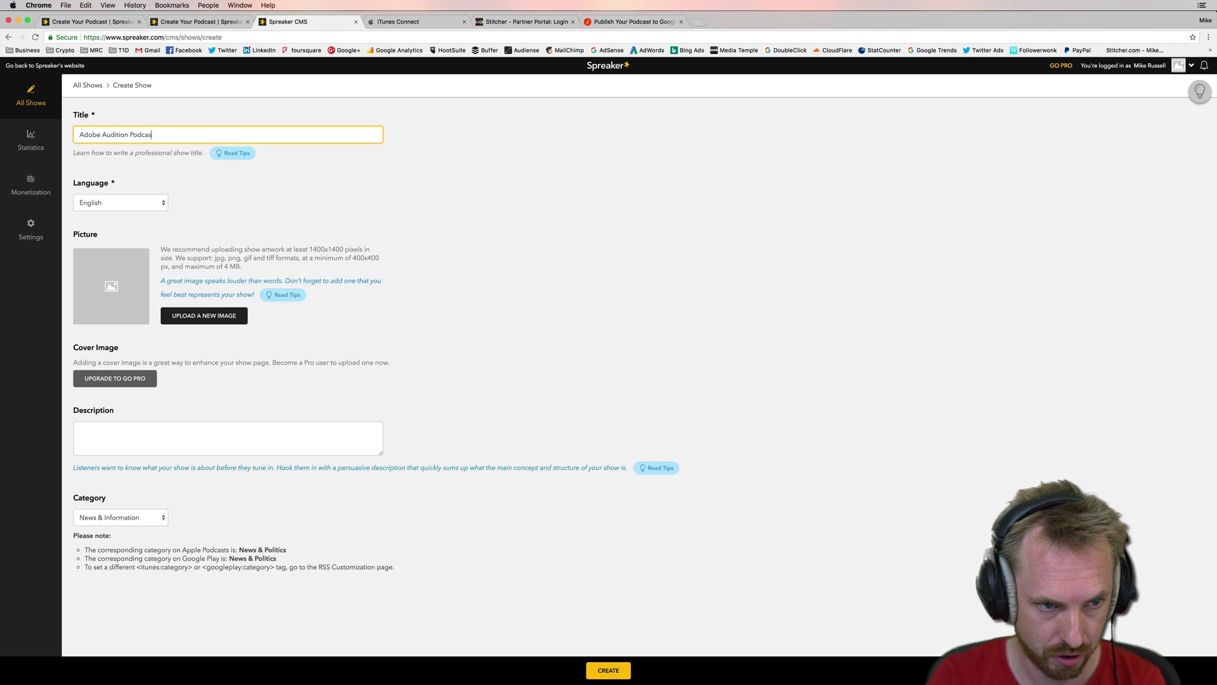
left_click(197, 319)
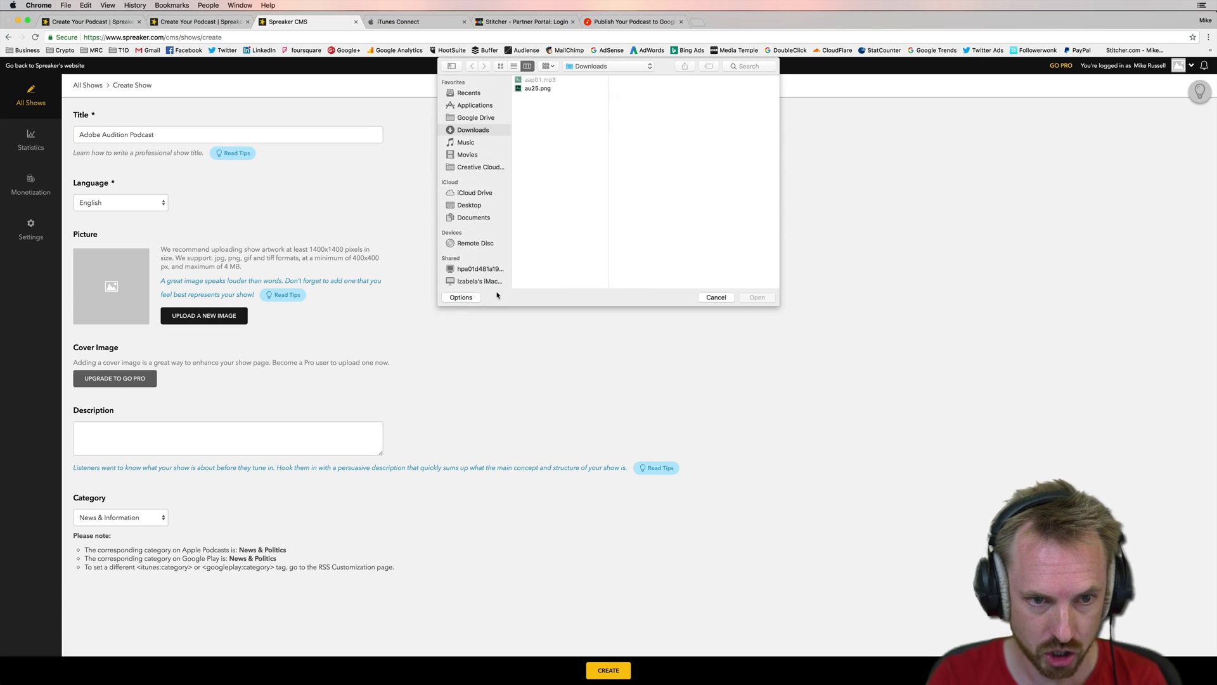
left_click(531, 90)
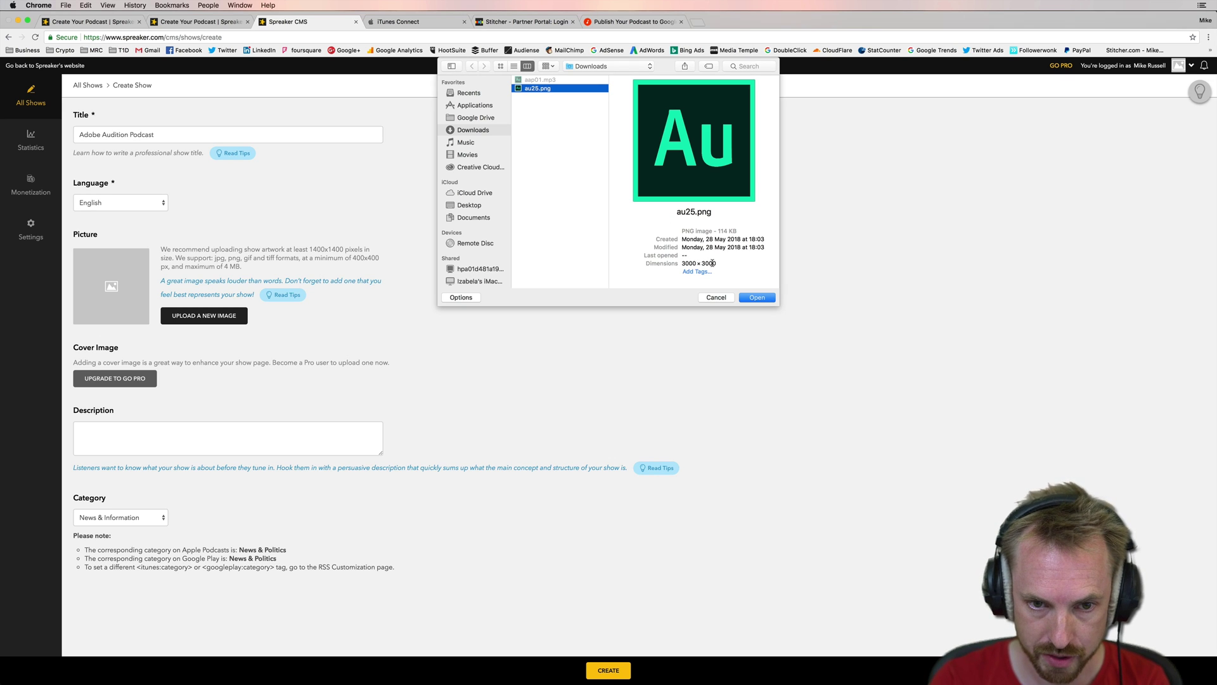
left_click(758, 301)
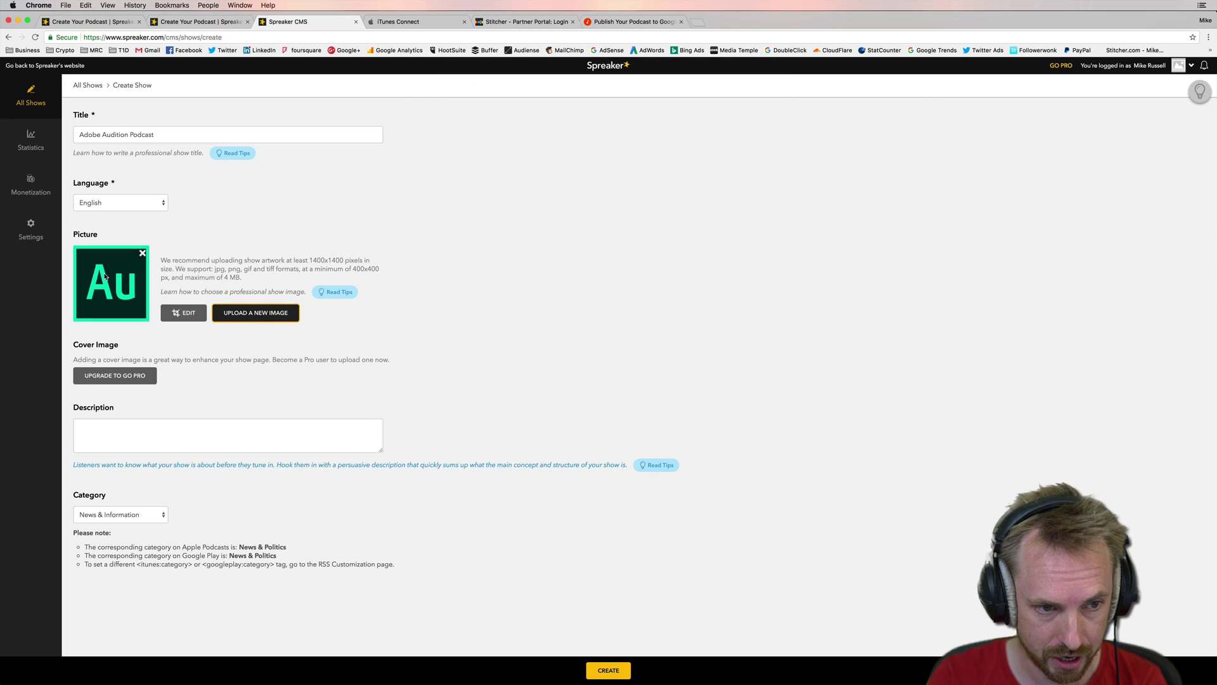
- Describe the show as hosted by its creator, set category to Technology, and create it
left_click(163, 424)
type("T")
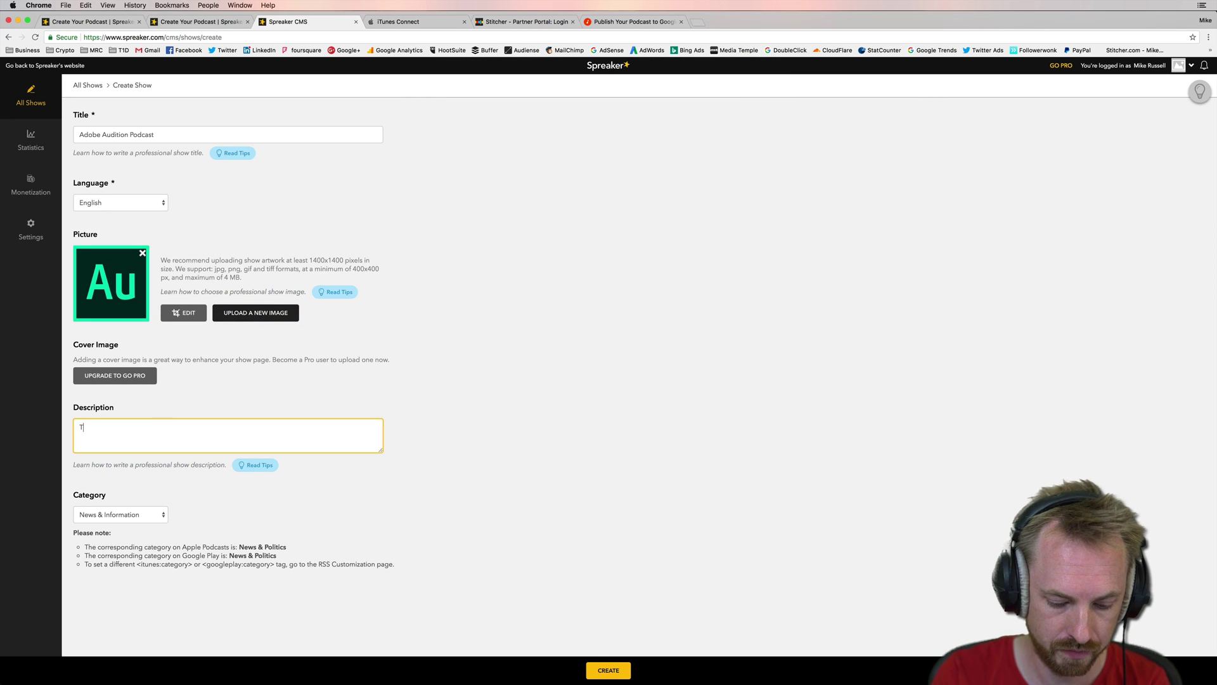
type("he Adobe Audition Podcast hostied")
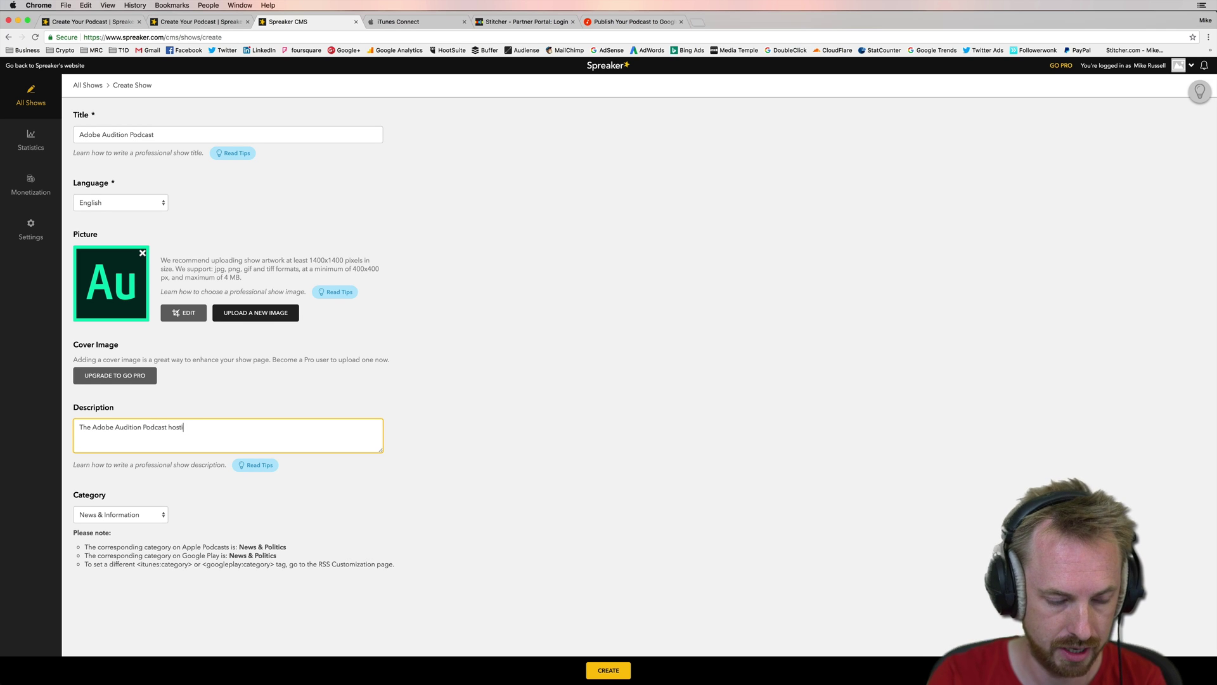
key("BackSpace")
key("BackSpace")
key("BackSpace")
type("d by Mike Russell.")
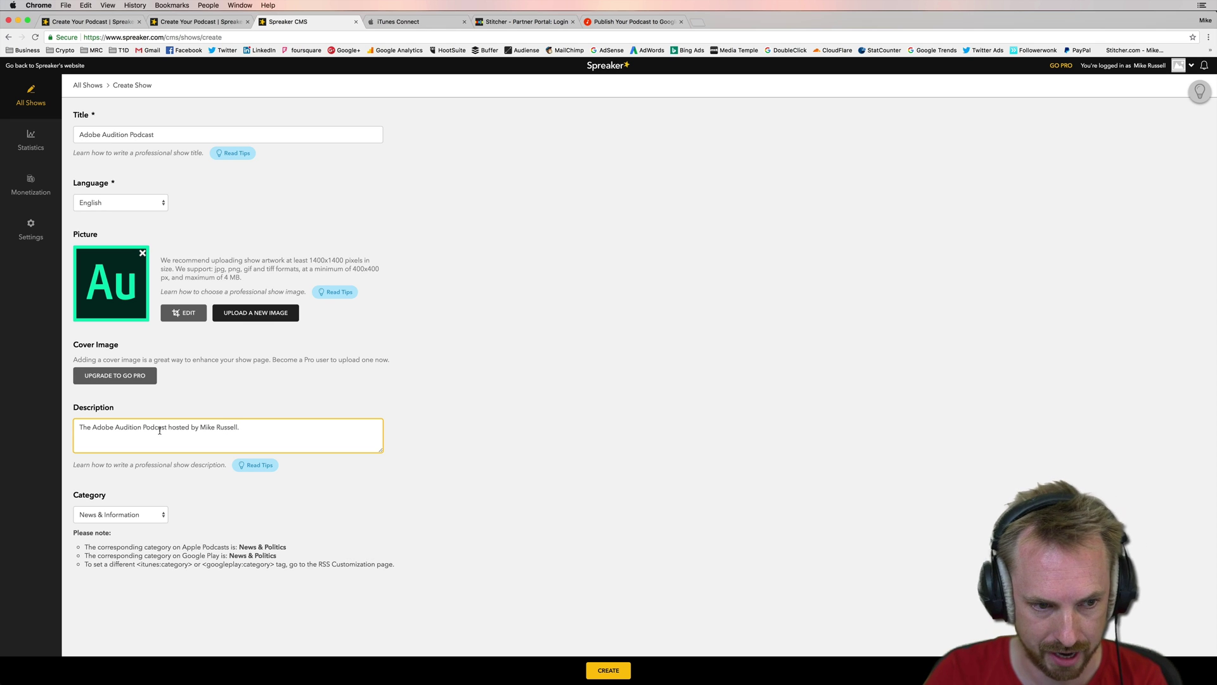
left_click(151, 513)
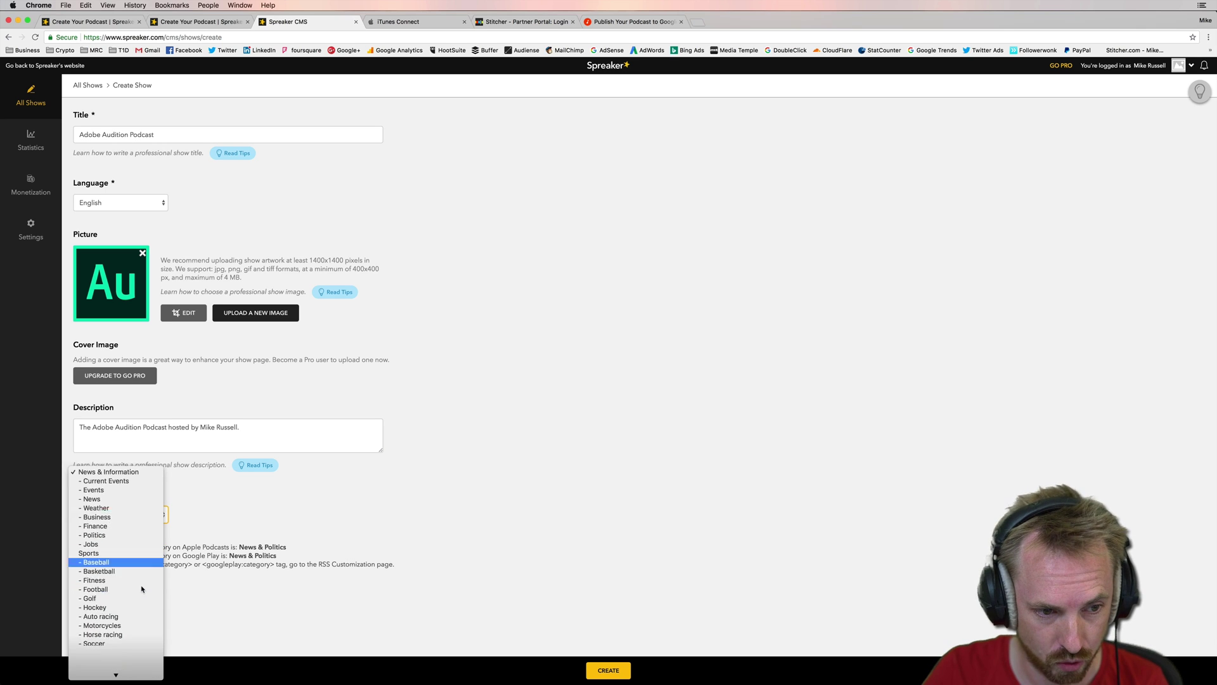
scroll(141, 587, "down", 5)
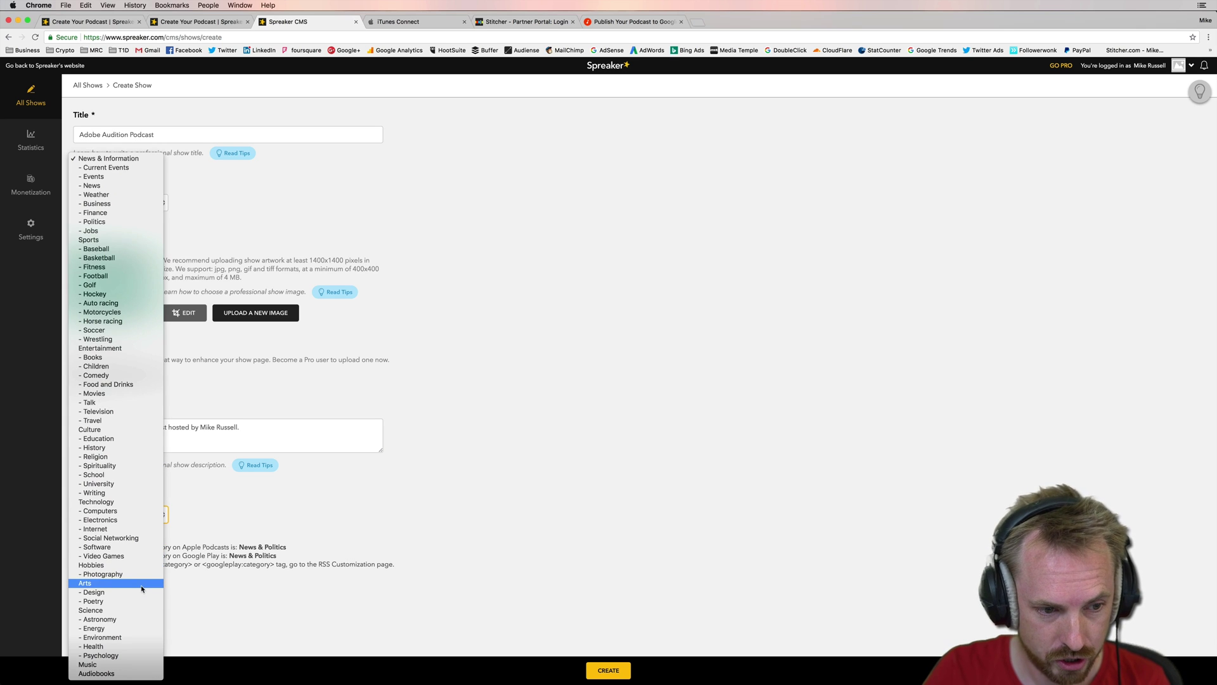
left_click(109, 502)
left_click(607, 670)
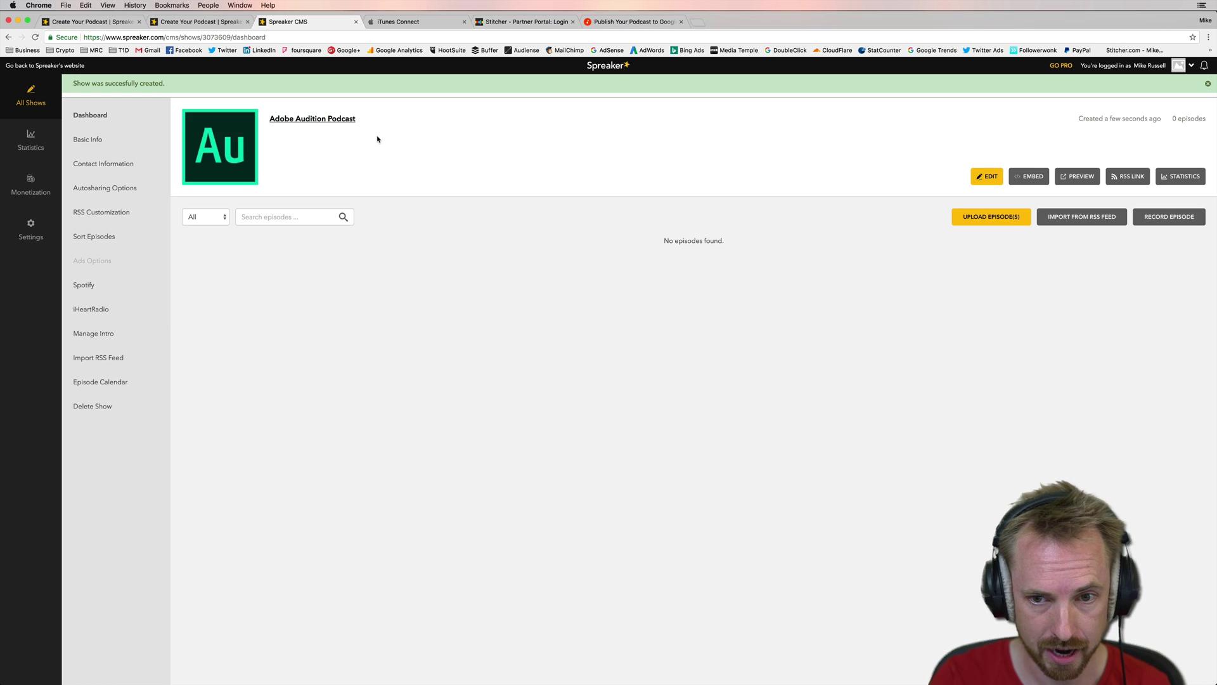
- Upload aap01.mp3 from the Downloads folder as the show's first episode
left_click(975, 219)
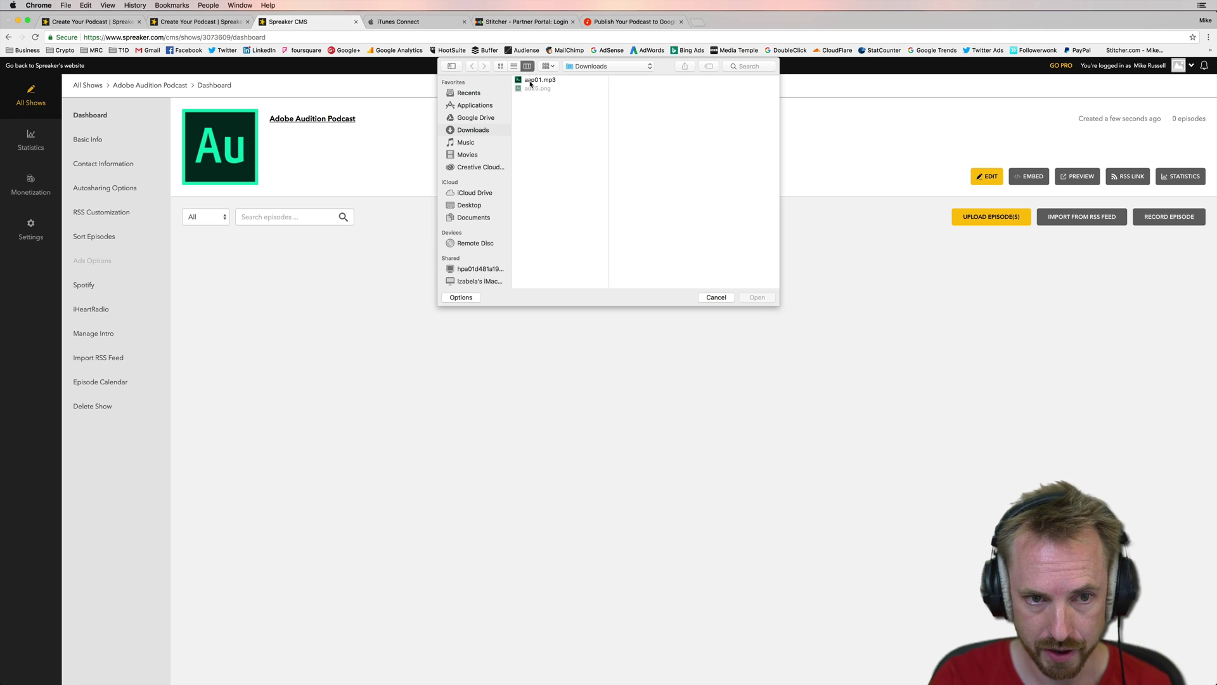
left_click(531, 81)
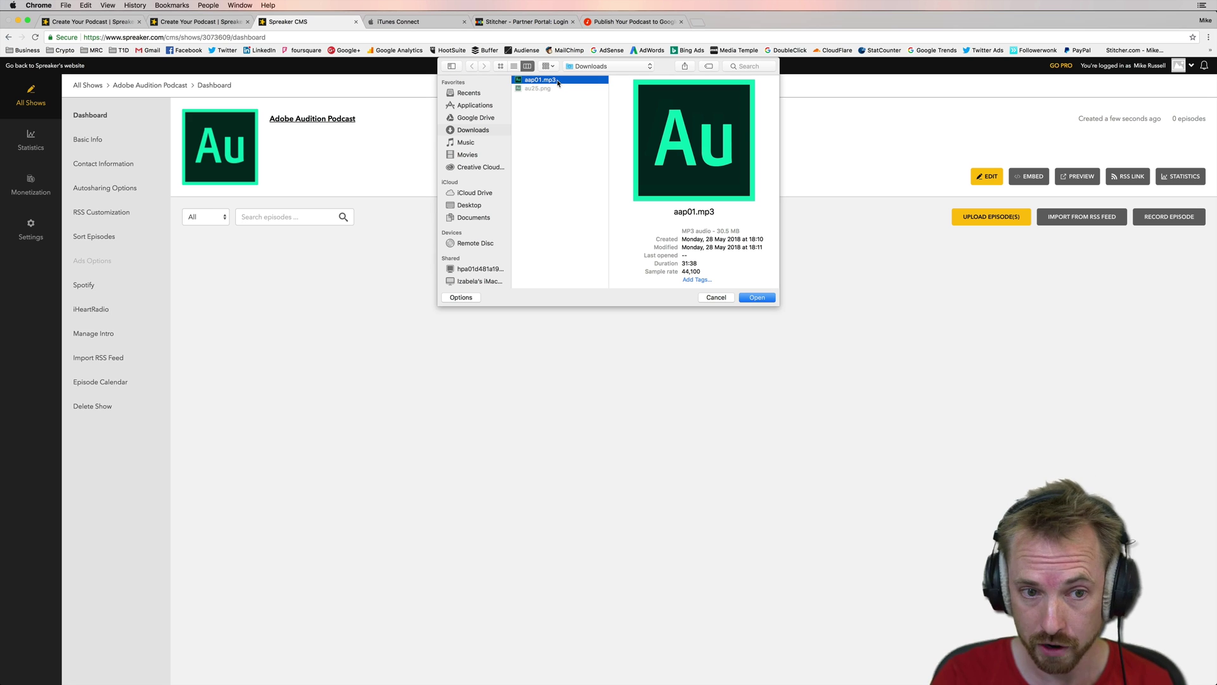
key("Return")
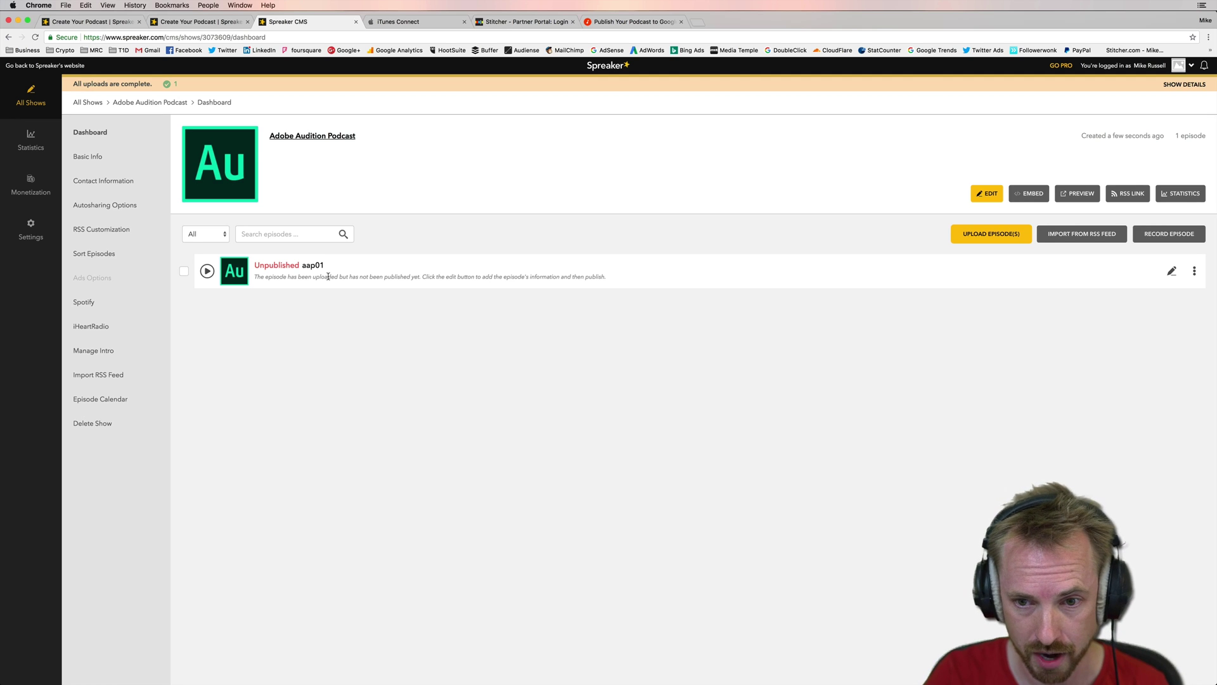
- Publish episode aap01 immediately from its edit page, skipping social media sharing
left_click(1172, 273)
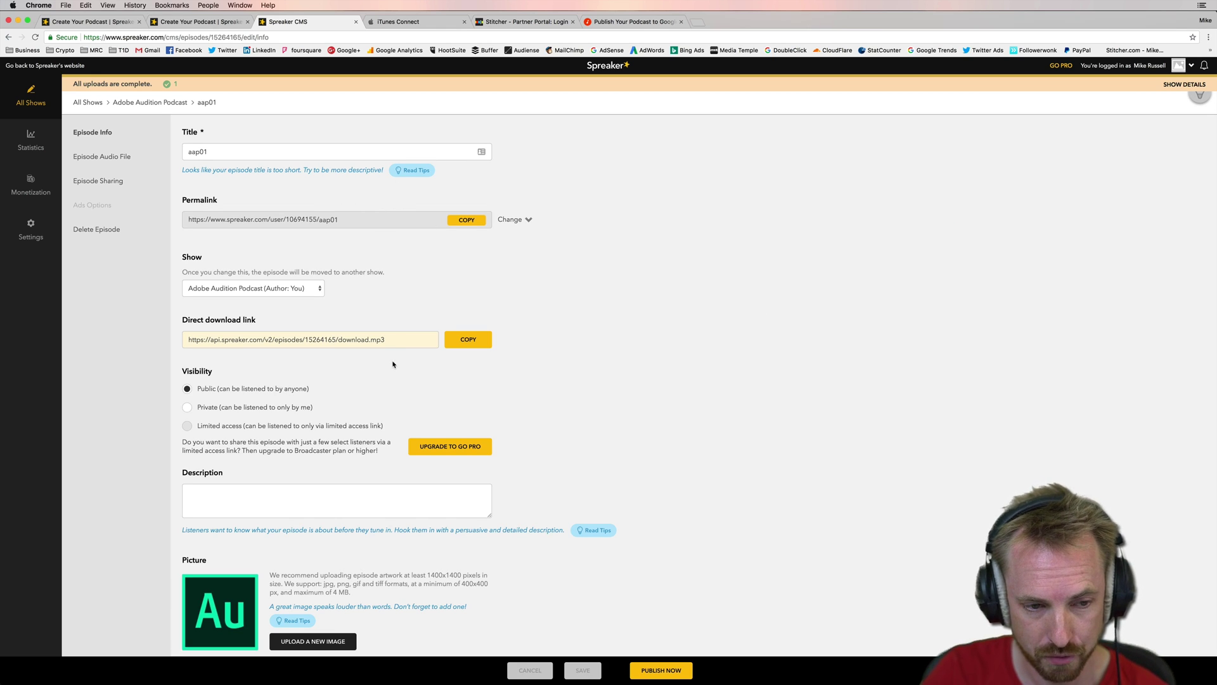
scroll(368, 458, "down", 5)
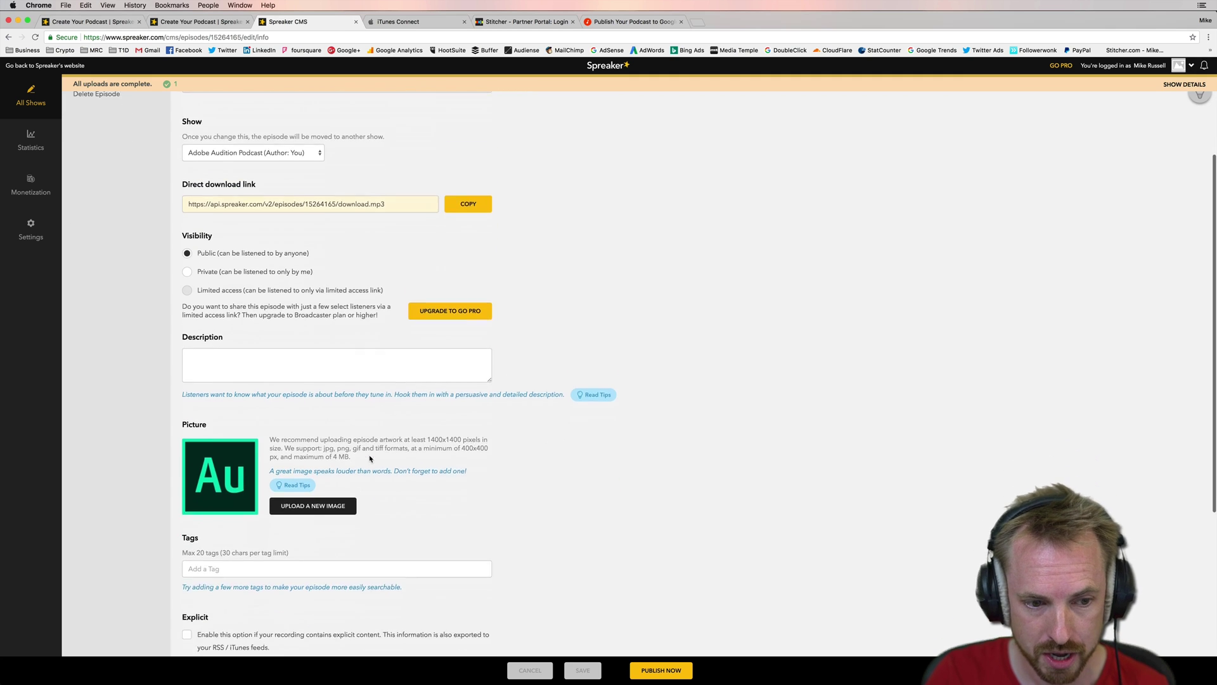
scroll(370, 458, "down", 4)
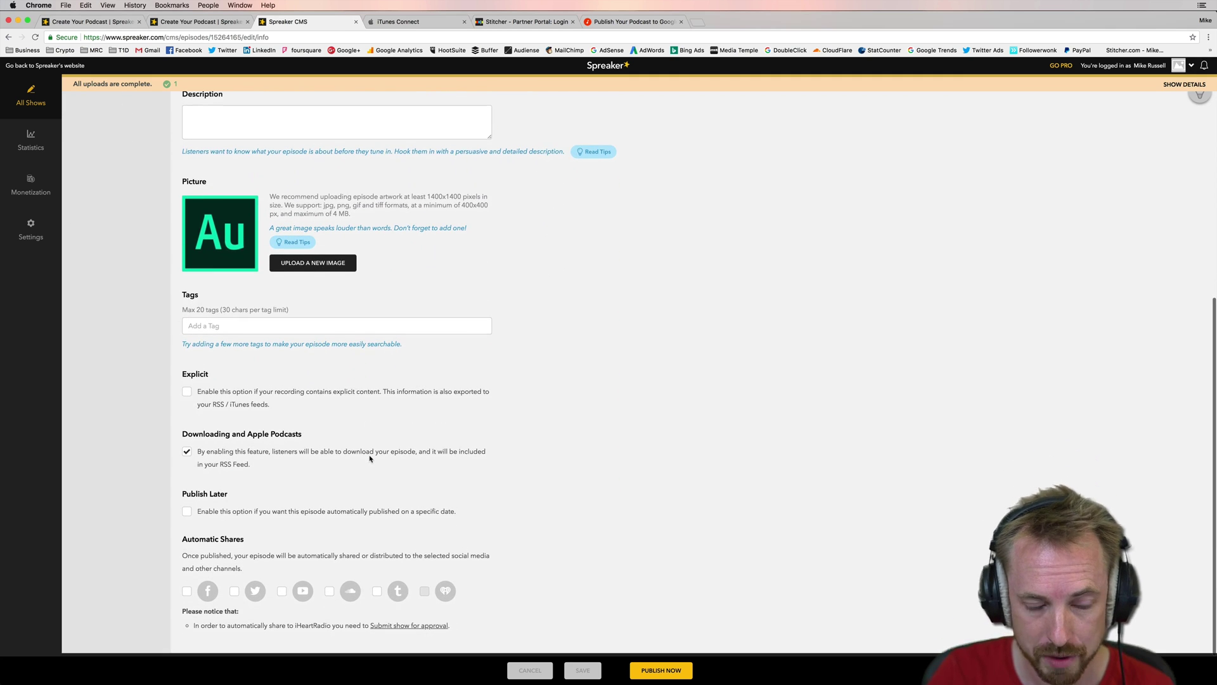
scroll(370, 458, "down", 2)
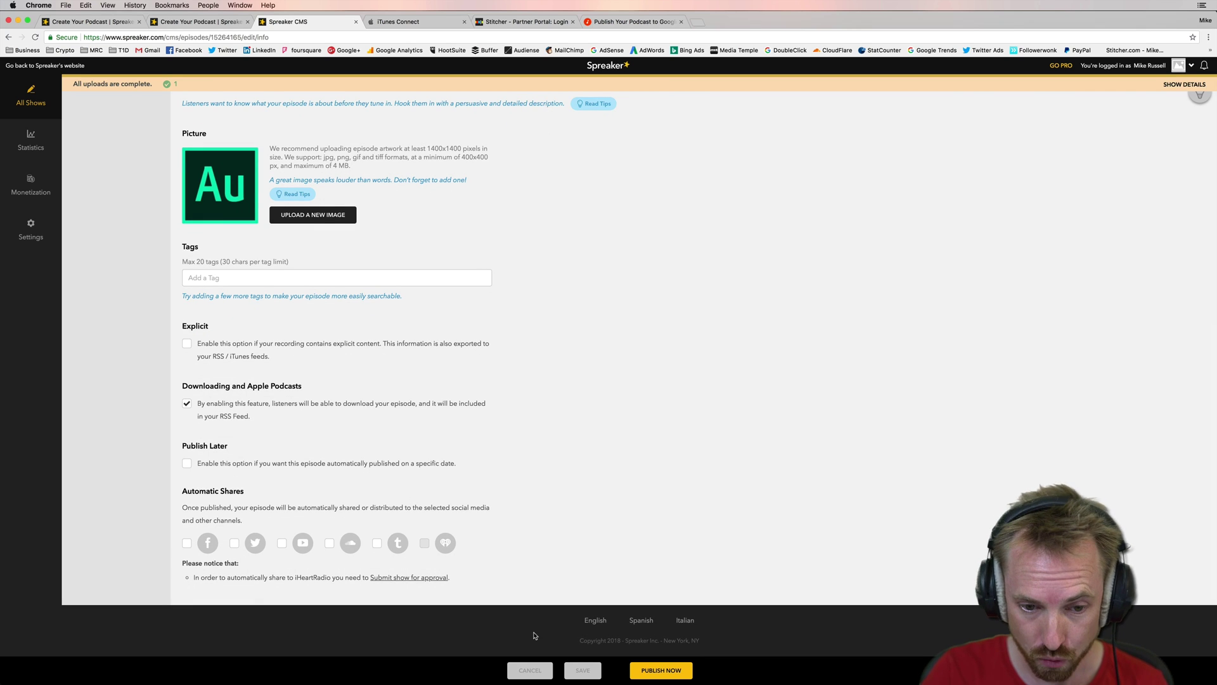
left_click(679, 672)
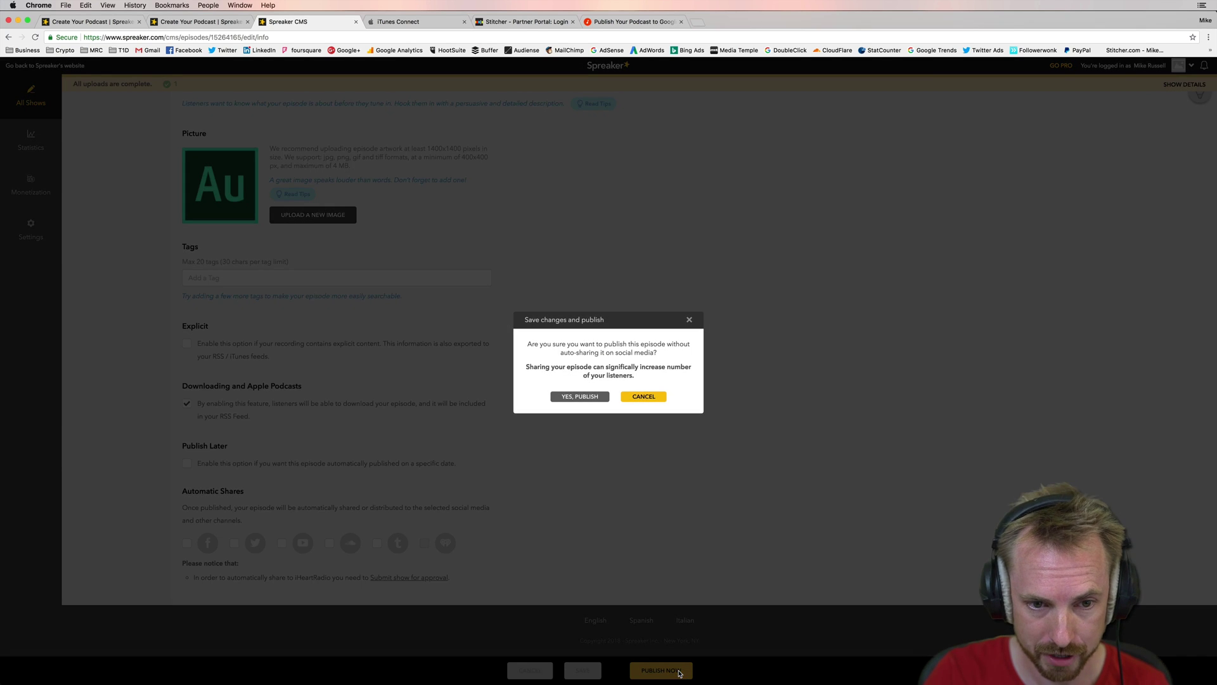
left_click(579, 398)
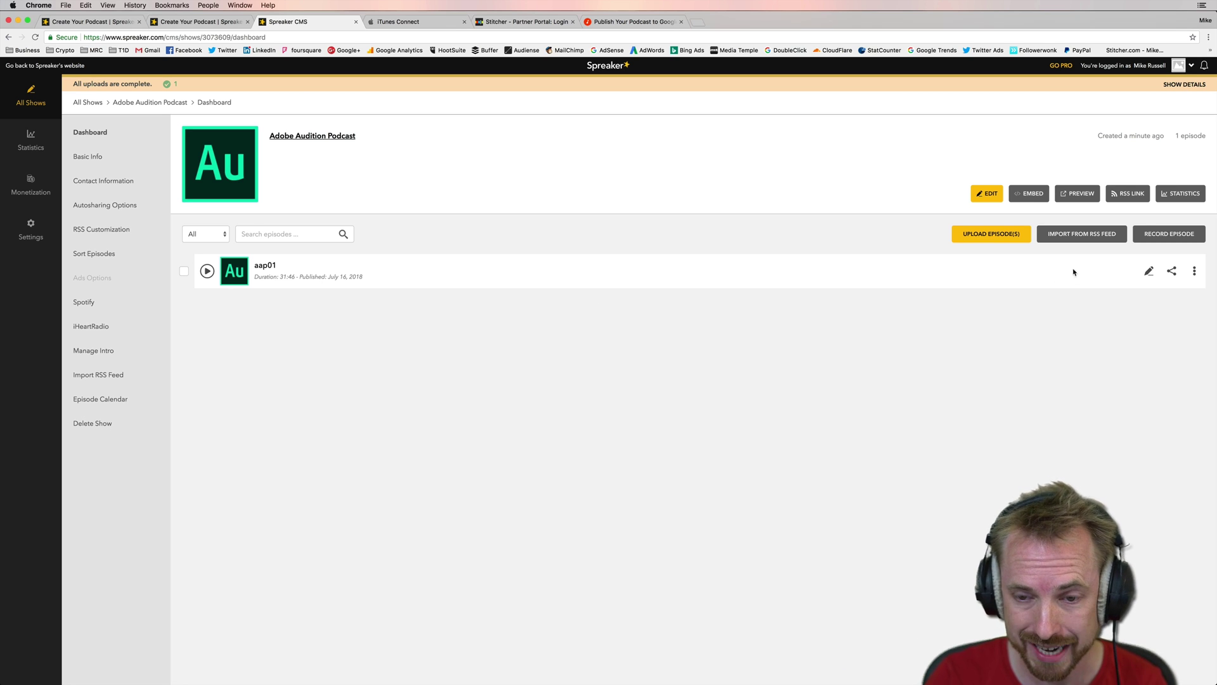
- Copy the feed URL from the RSS LINK popup, then open a blank browser tab
left_click(1133, 198)
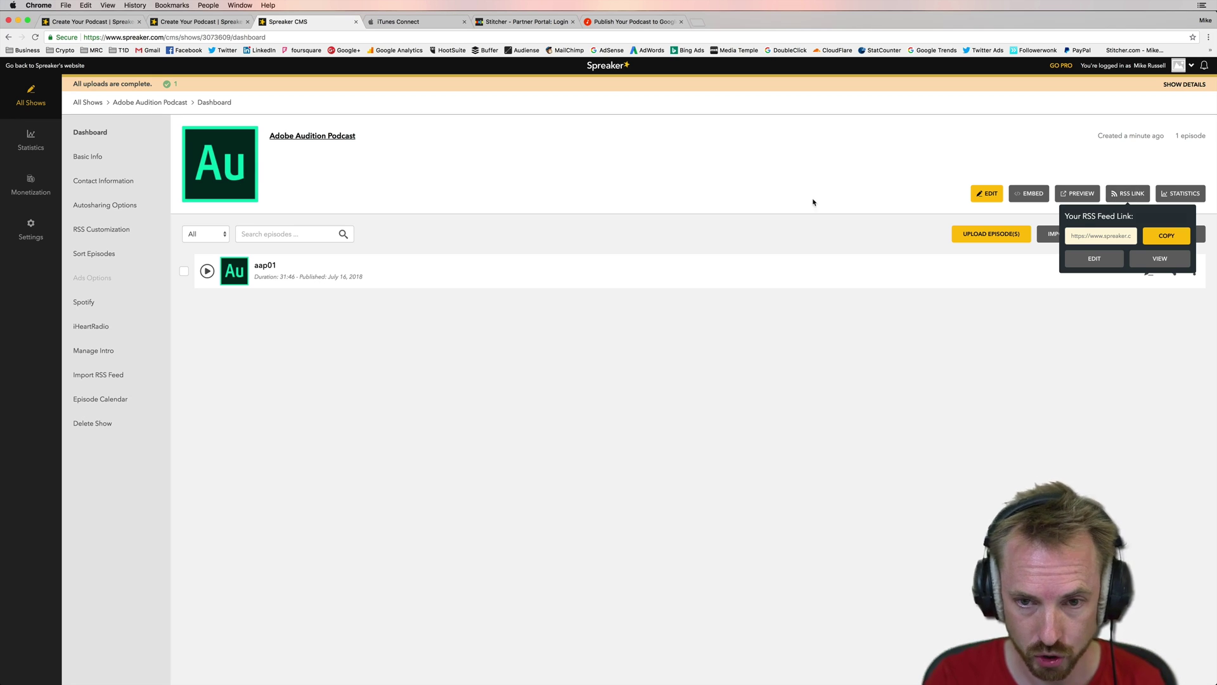
left_click(1078, 236)
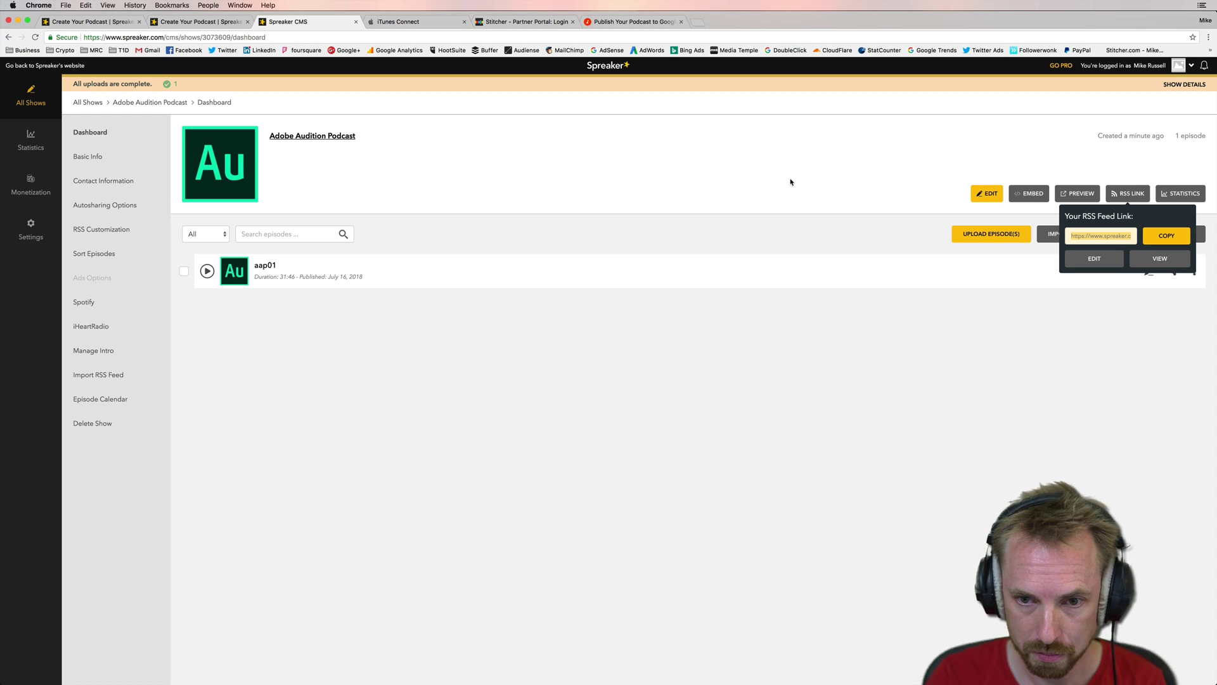
left_click(698, 22)
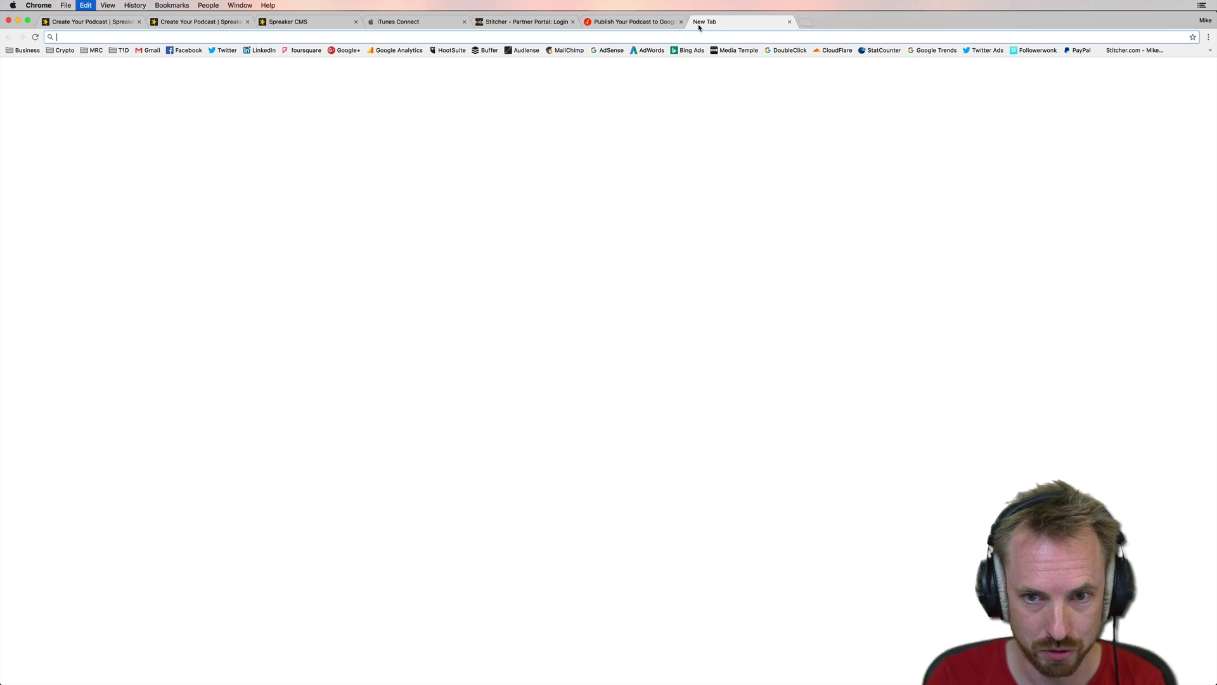
- Paste and load the Spreaker RSS feed URL, then copy it from the address bar
key("super+v")
key("Return")
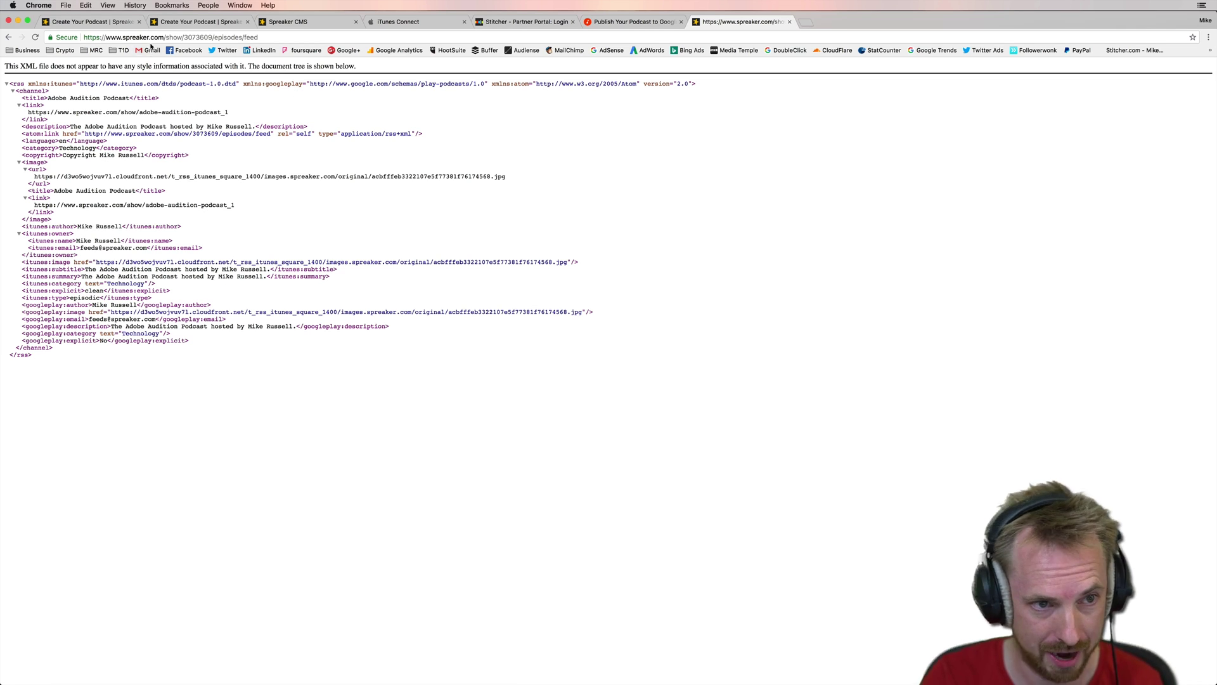
left_click(152, 40)
key("super+c")
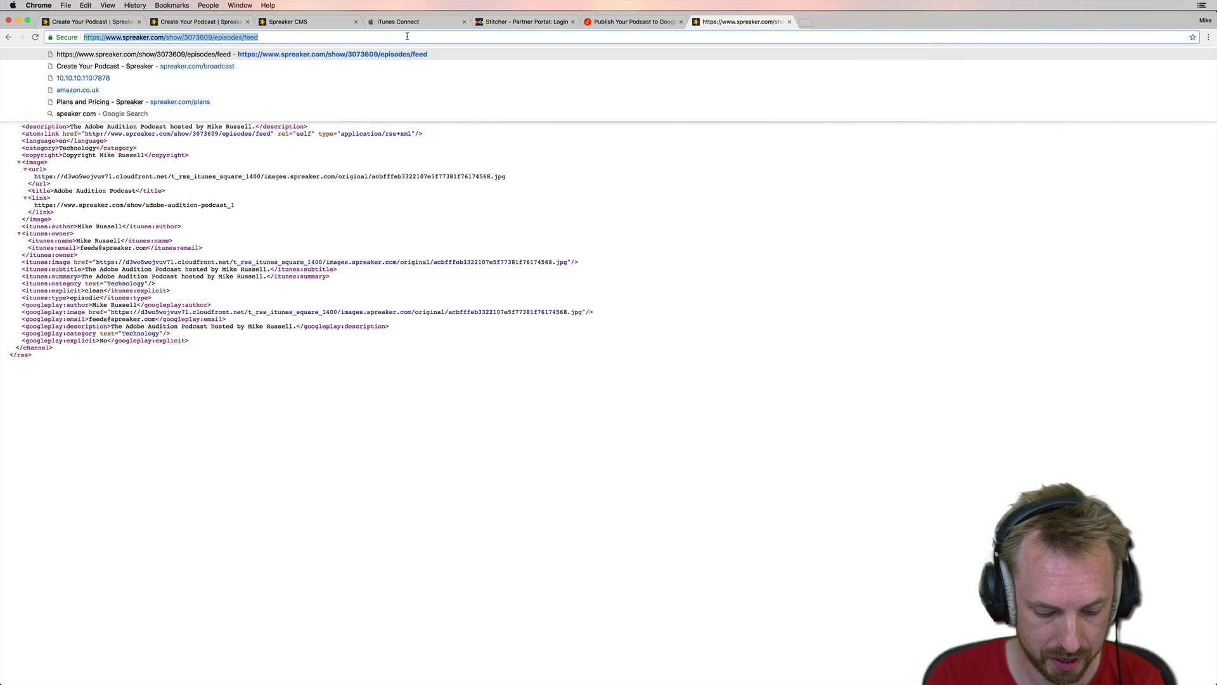
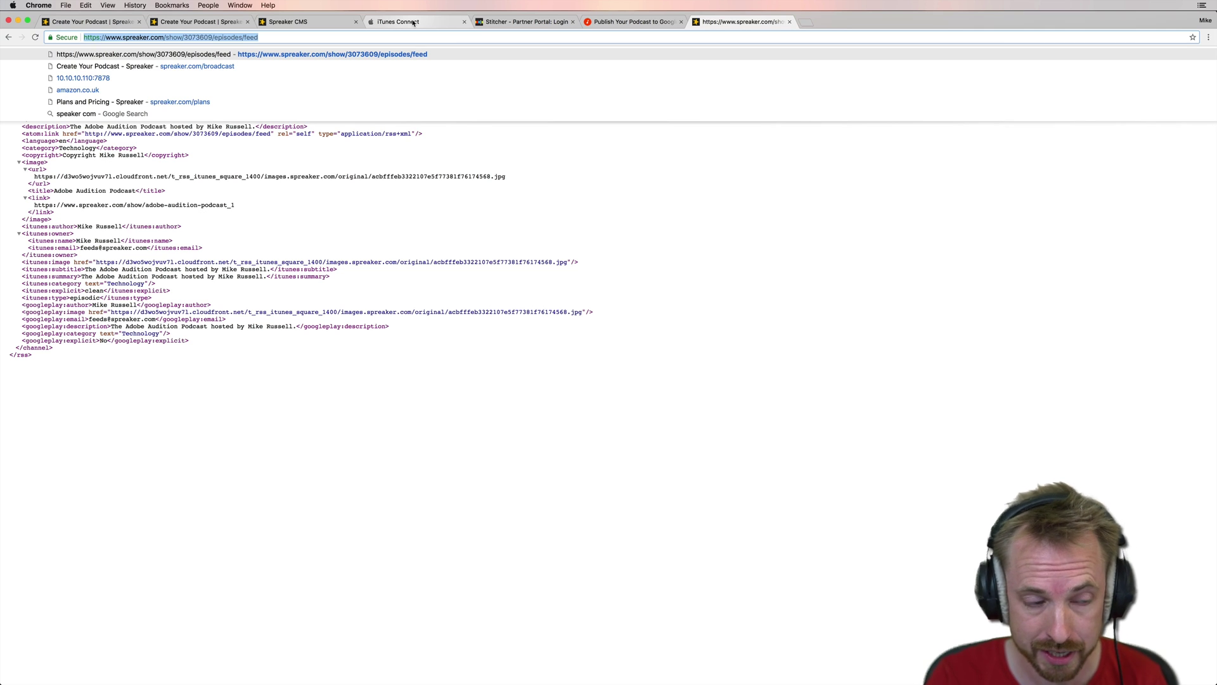
- Sign in to iTunes Connect as a podcast provider, enter the two-factor verification code, and trust this browser
left_click(413, 22)
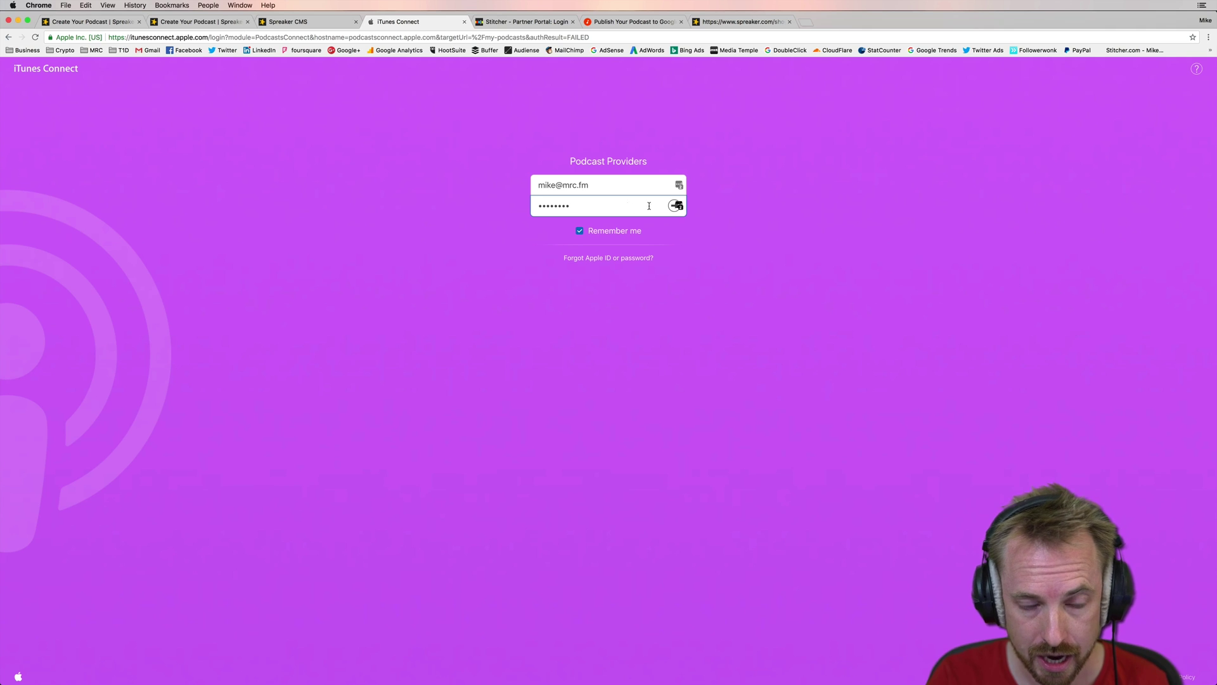
key("Return")
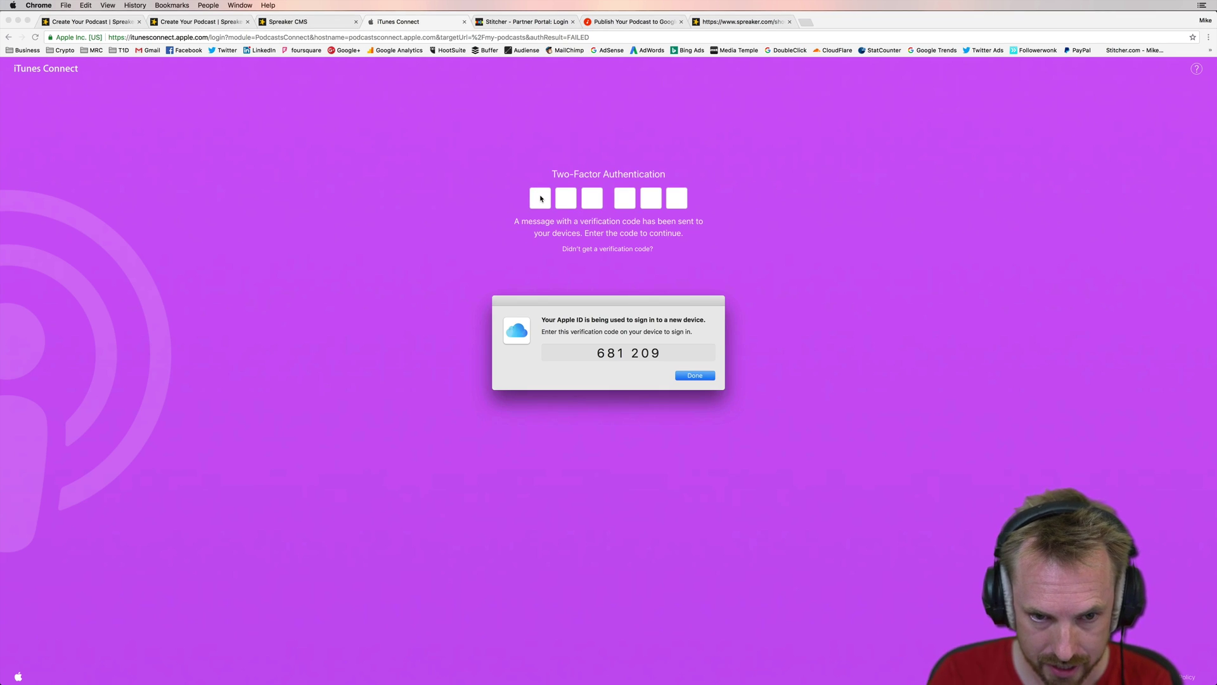
left_click(540, 198)
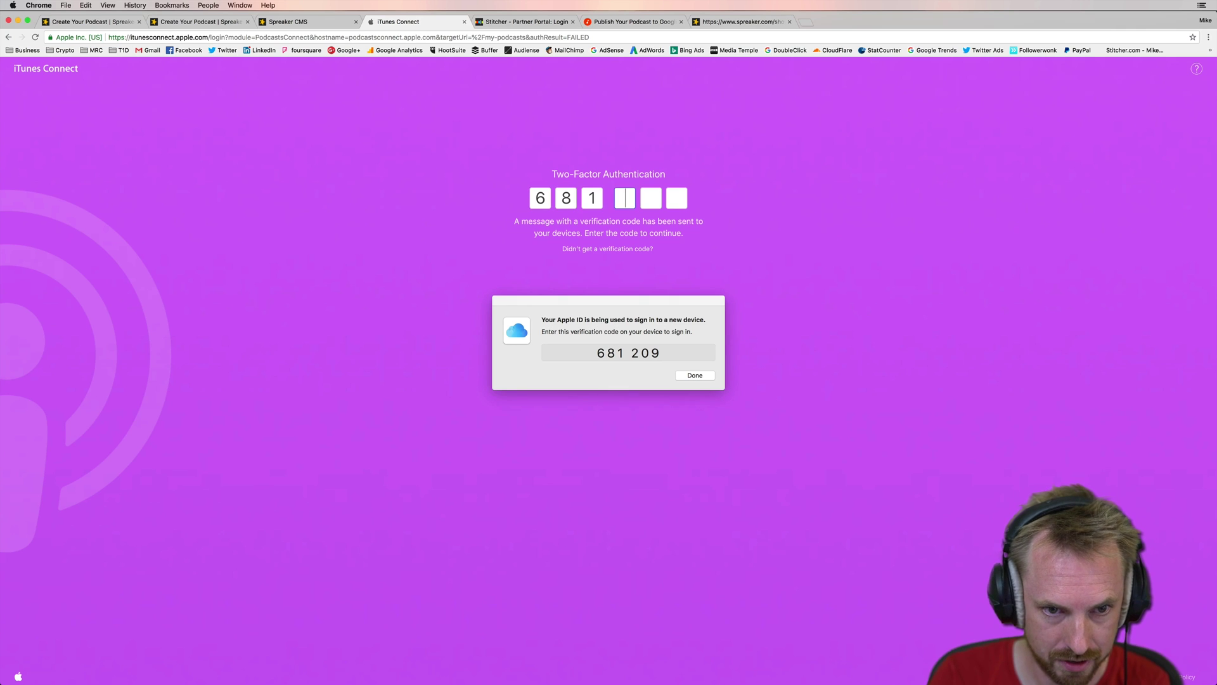
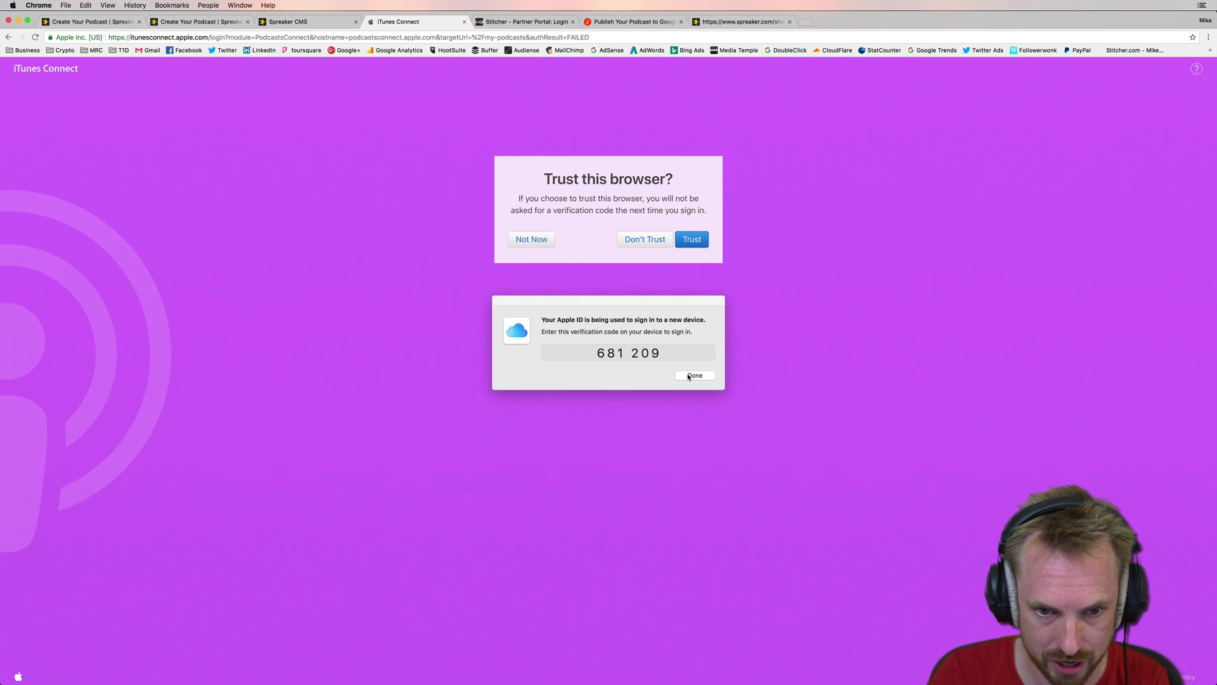
left_click(695, 376)
left_click(691, 239)
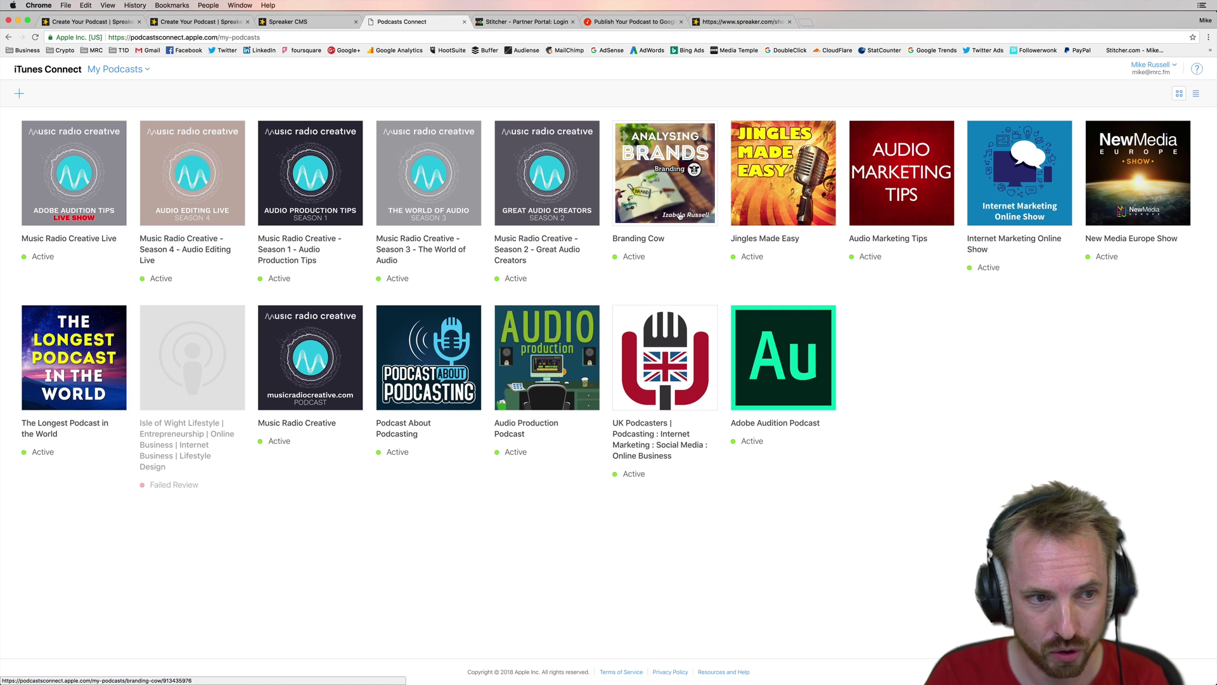
- Add a new podcast feed with the pasted Spreaker RSS URL and validate it
left_click(19, 94)
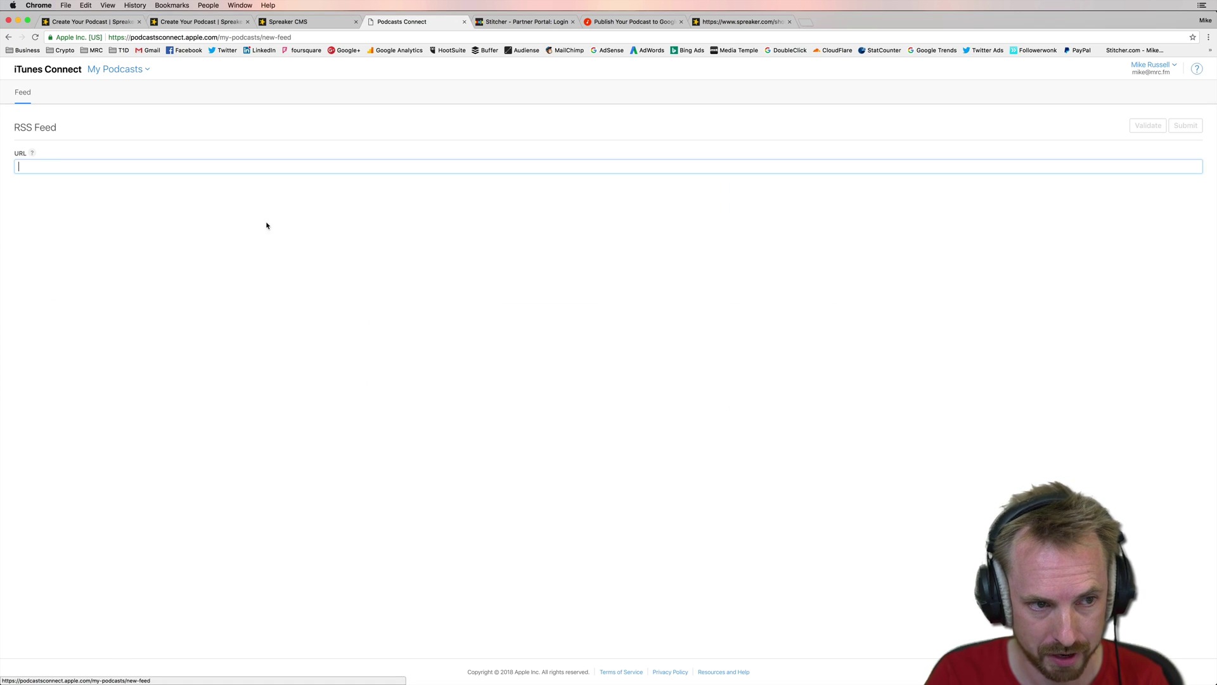
type("https://www.spreaker.com/show/3073609/episodes/feed")
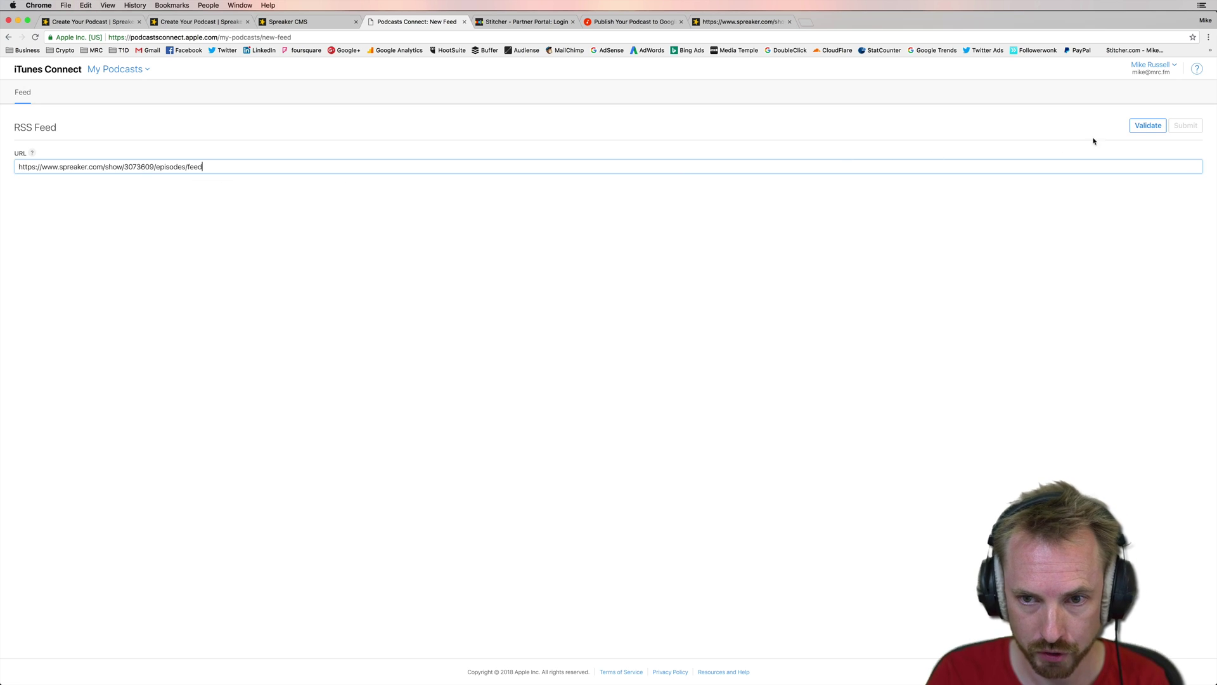
left_click(1141, 127)
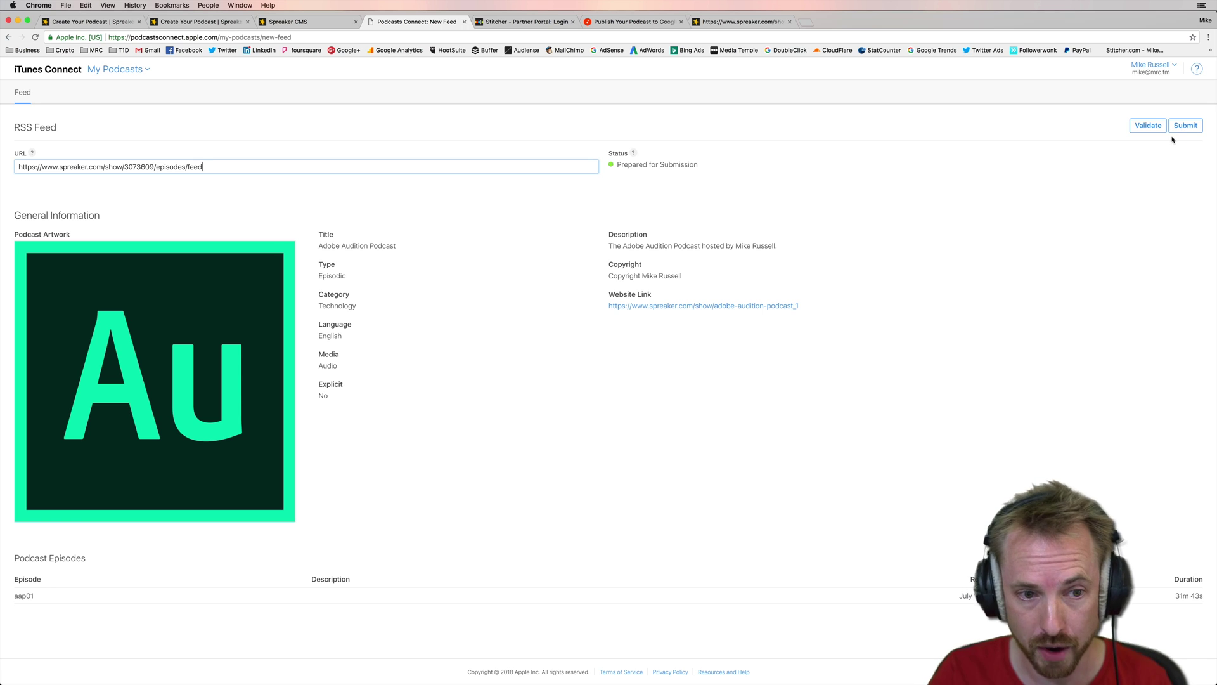
- Sign in to Stitcher Partner Portal and add show 'Adobe Audition Podcast' with the Spreaker feed URL
left_click(536, 23)
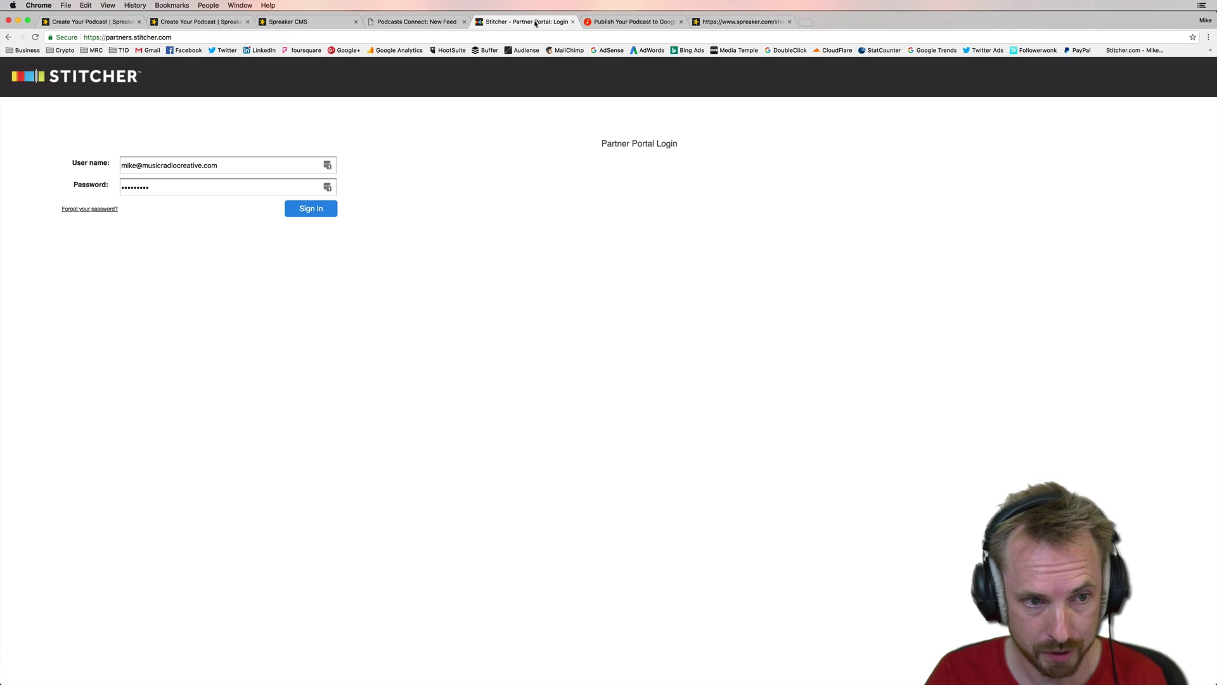
left_click(316, 213)
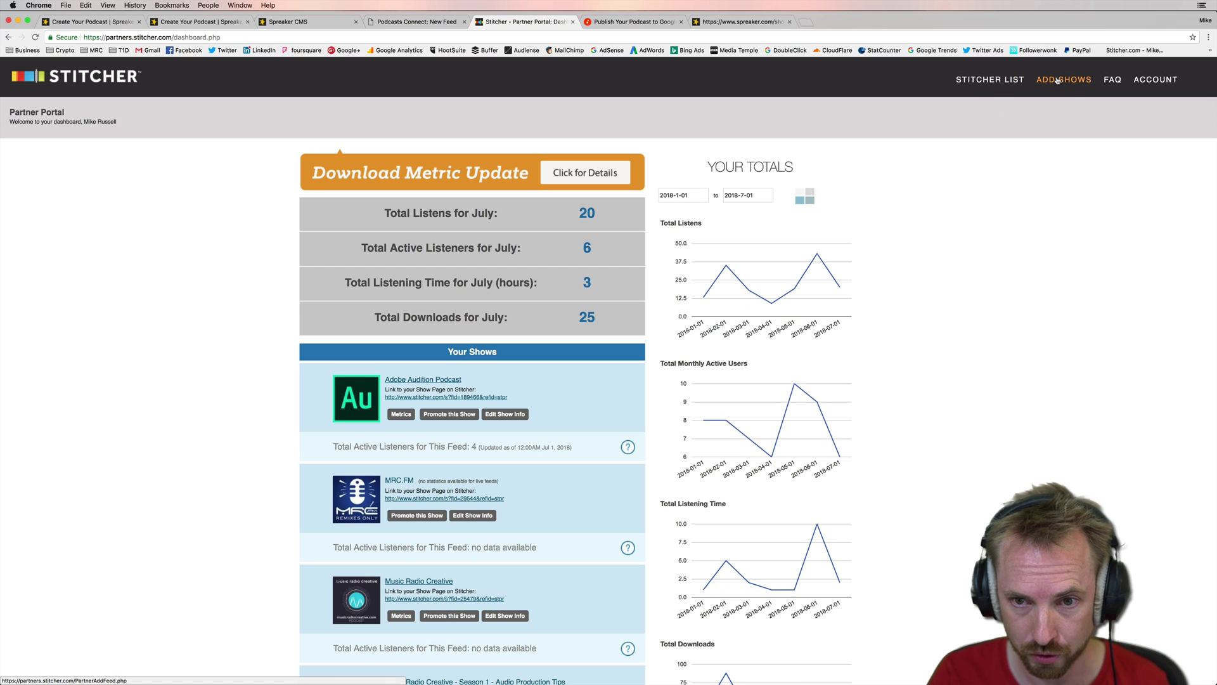
left_click(1052, 79)
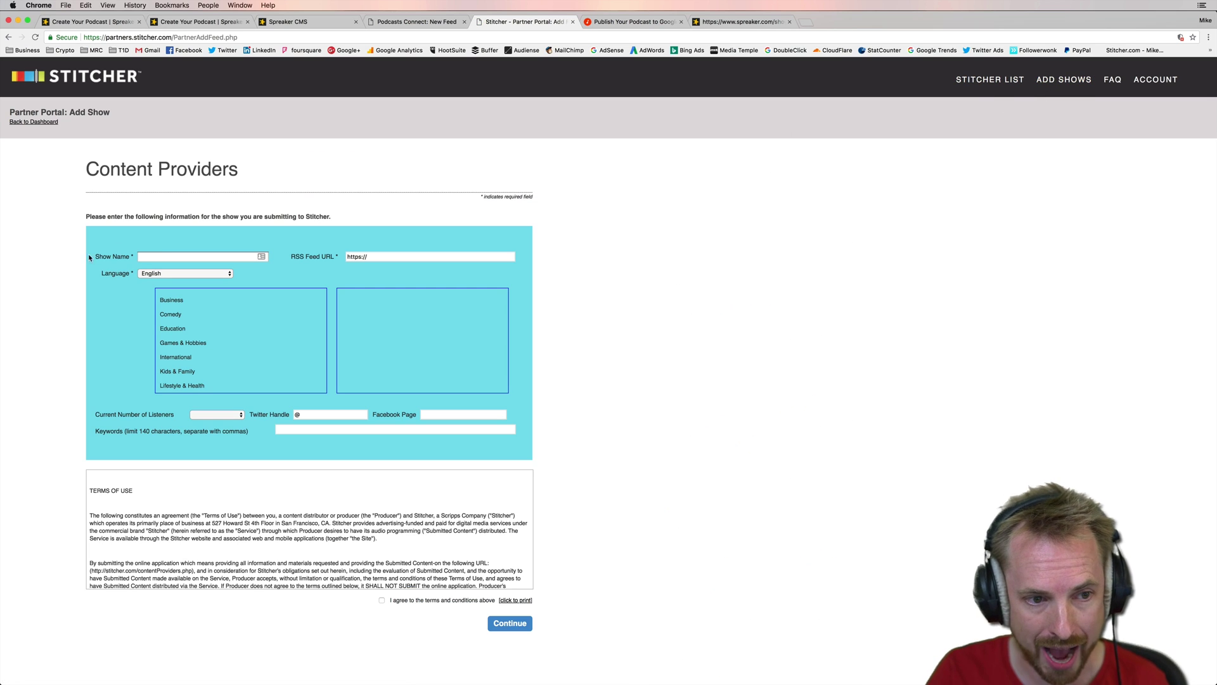
left_click(164, 256)
type("Adobe ")
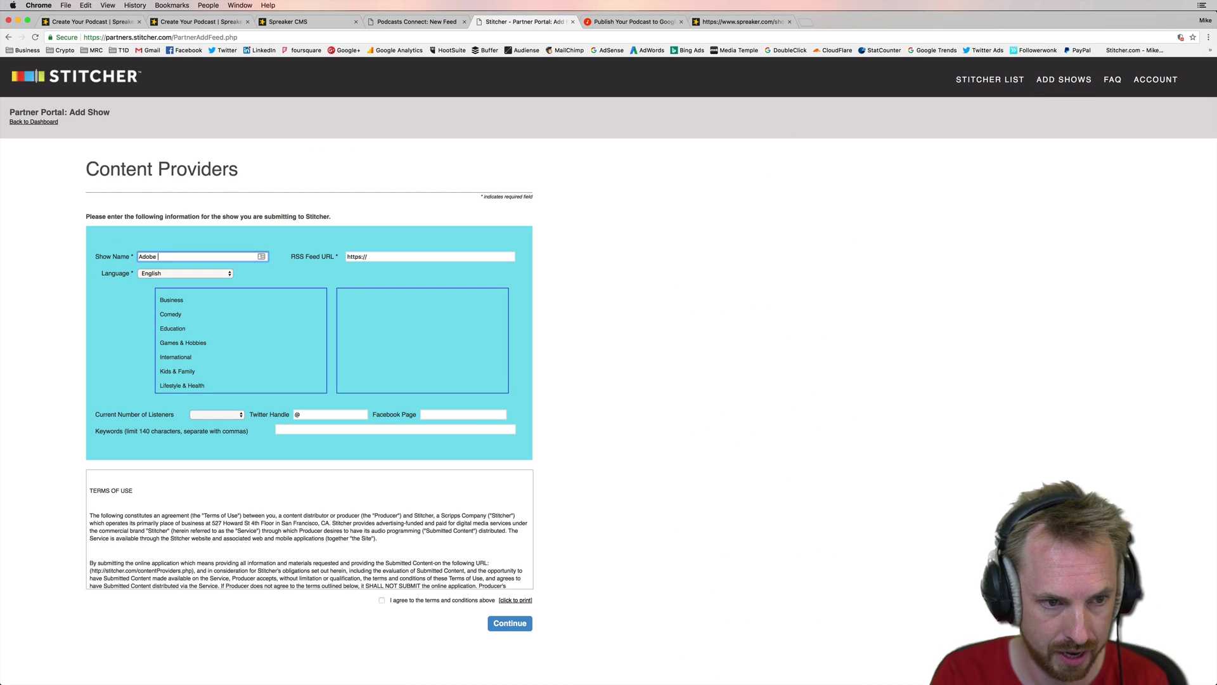
type("Audition Podcast")
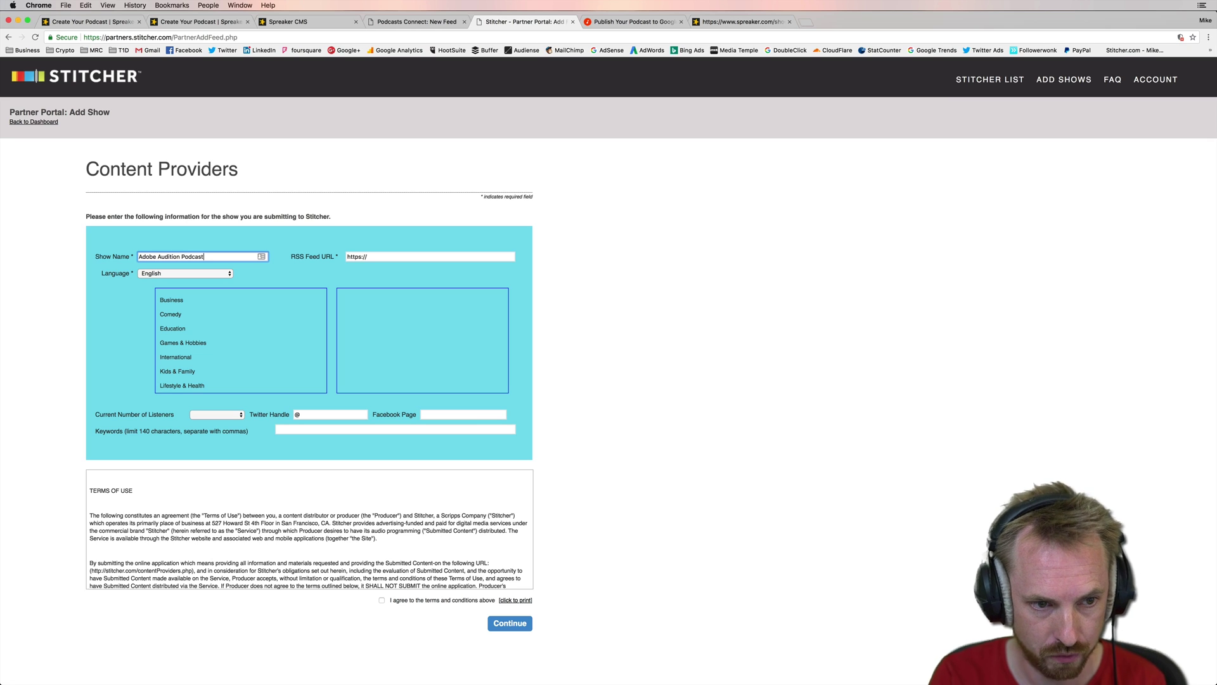
left_click(389, 257)
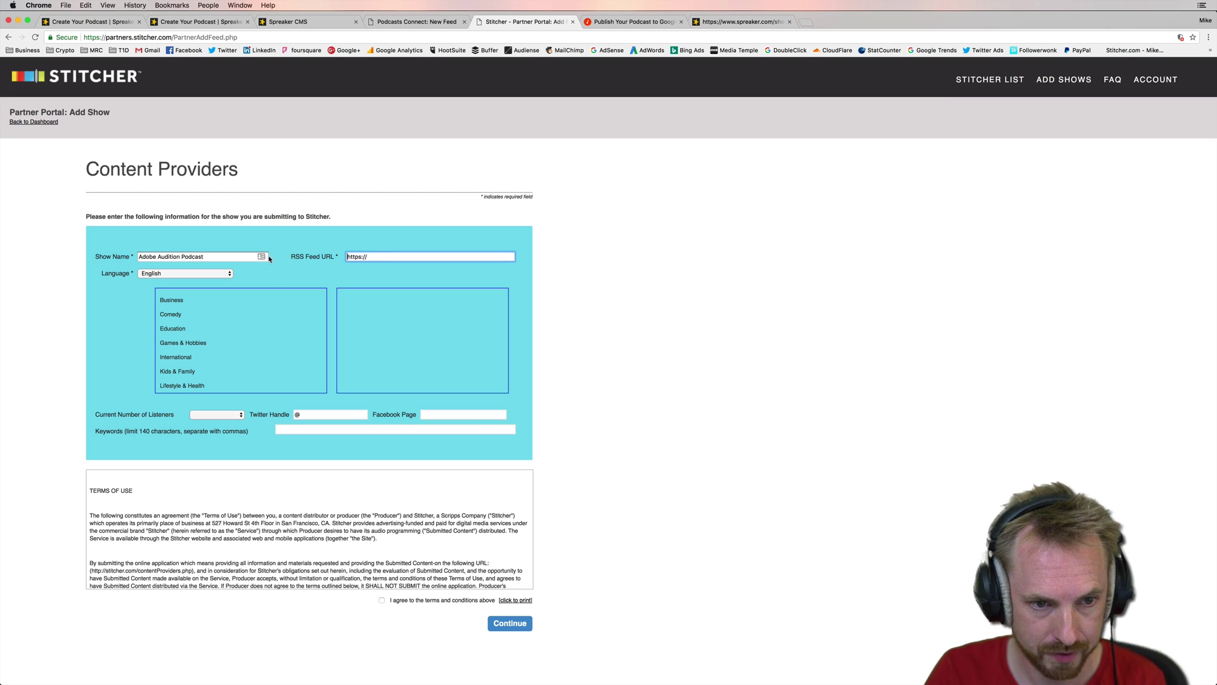
key("BackSpace")
key("BackSpace")
key("BackSpace")
key("BackSpace")
key("BackSpace")
key("BackSpace")
key("BackSpace")
key("BackSpace")
type("https://www.spreaker.com/show/3073609/episodes/feed")
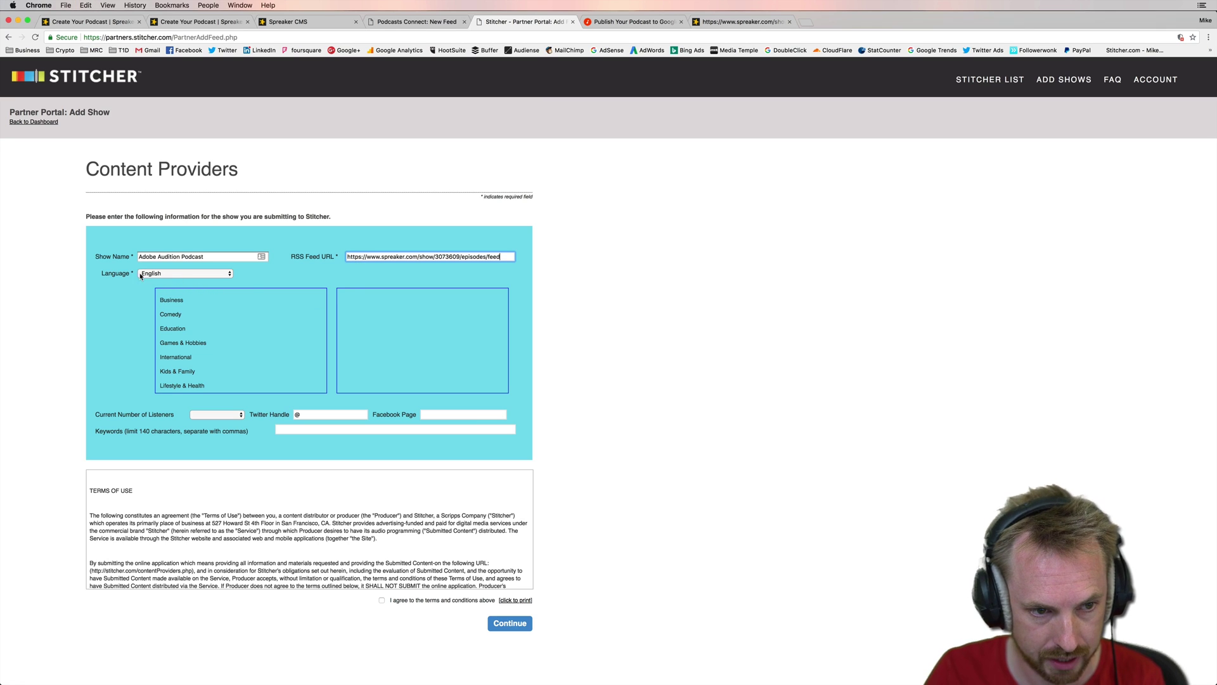
- Set category Technology, listeners 0 - 100, add the Twitter handle, agree to terms and continue
scroll(187, 368, "down", 3)
scroll(188, 373, "down", 1)
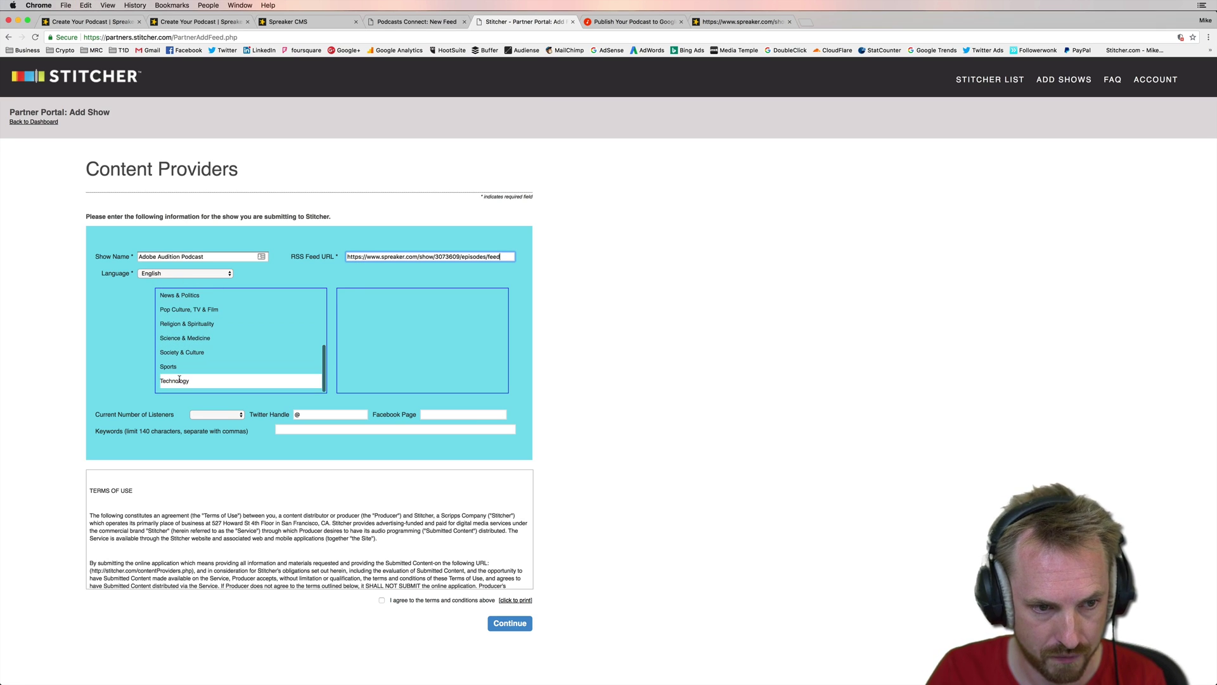
left_click(190, 381)
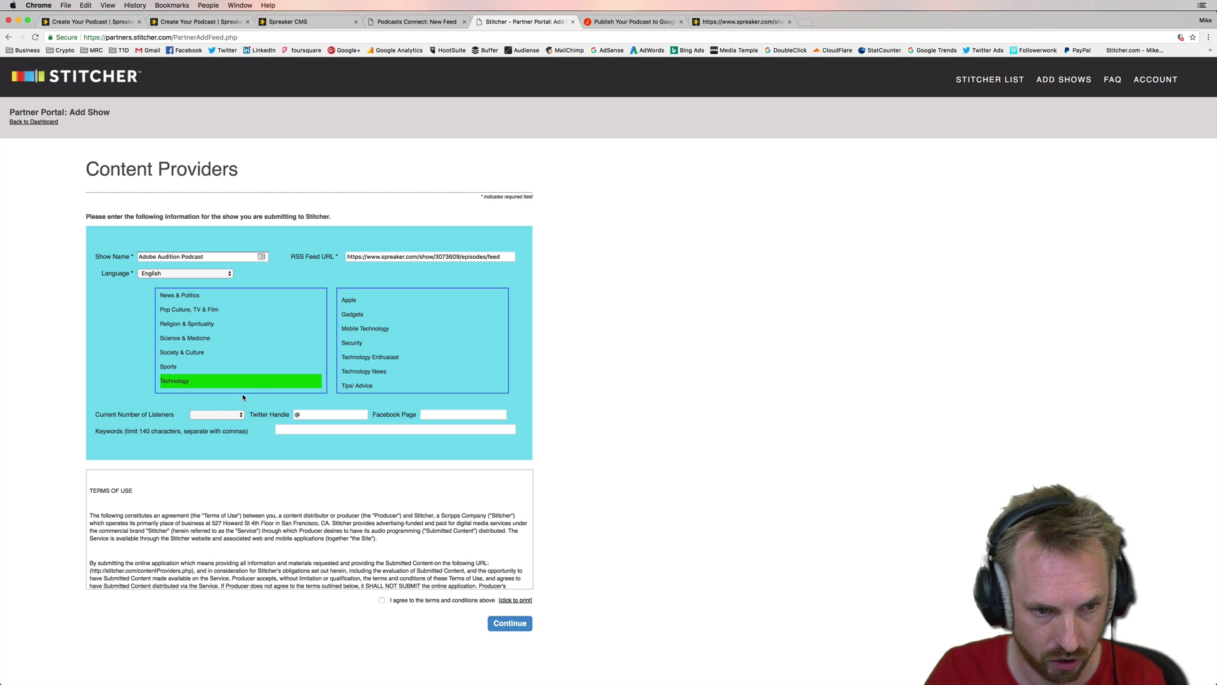
left_click(222, 415)
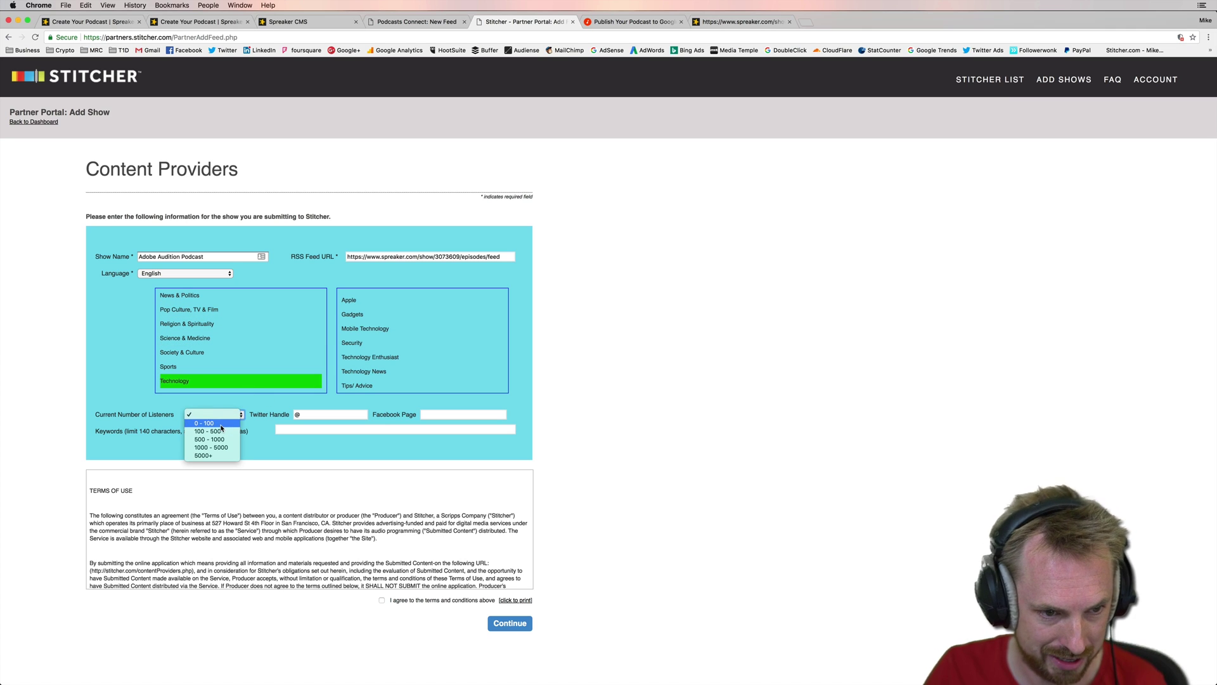
left_click(221, 424)
left_click(326, 416)
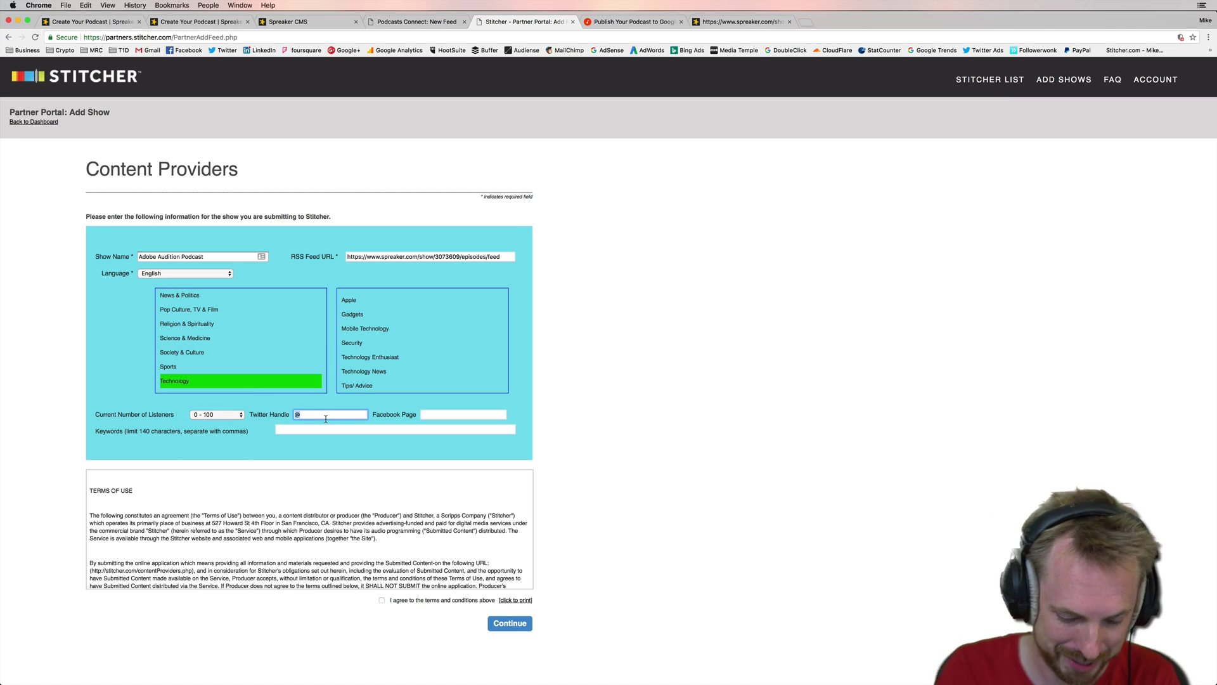
type("imikerus")
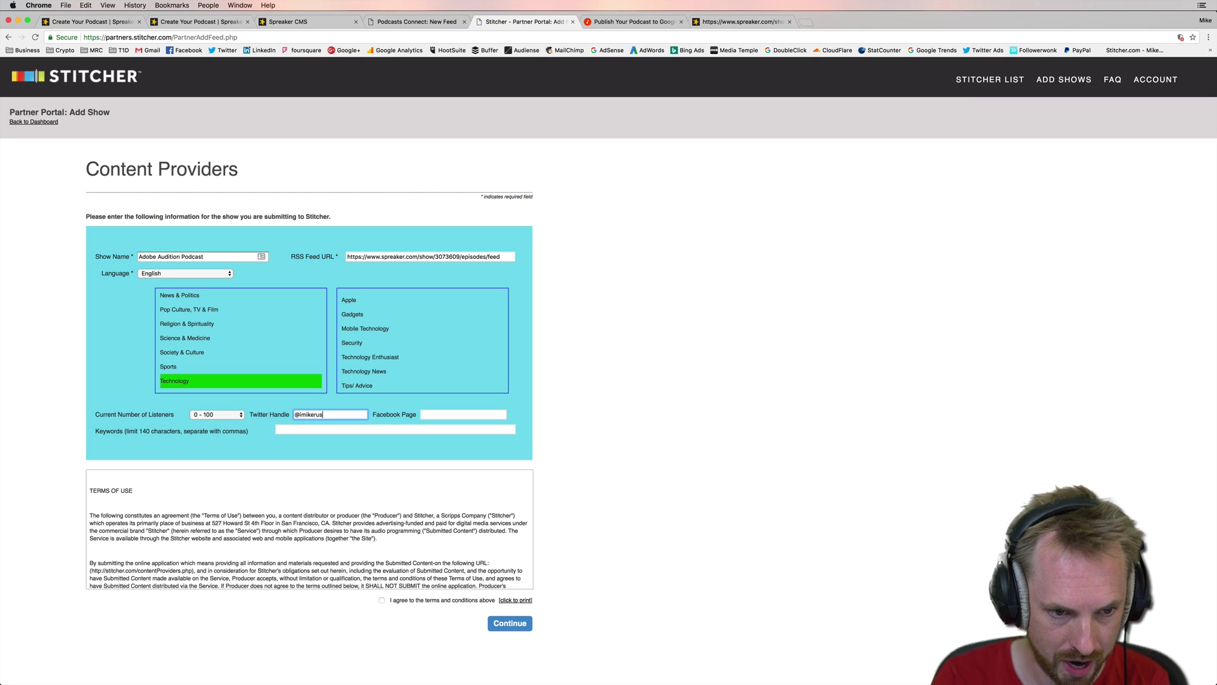
type("sell")
left_click(428, 415)
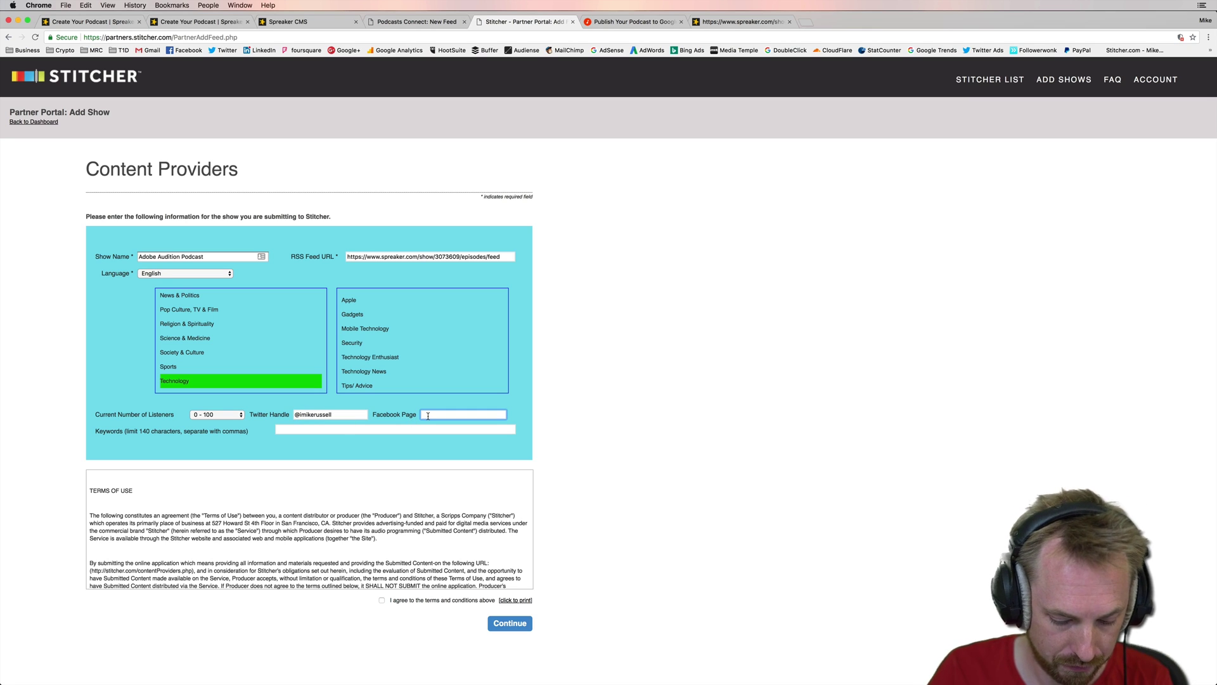
left_click(302, 432)
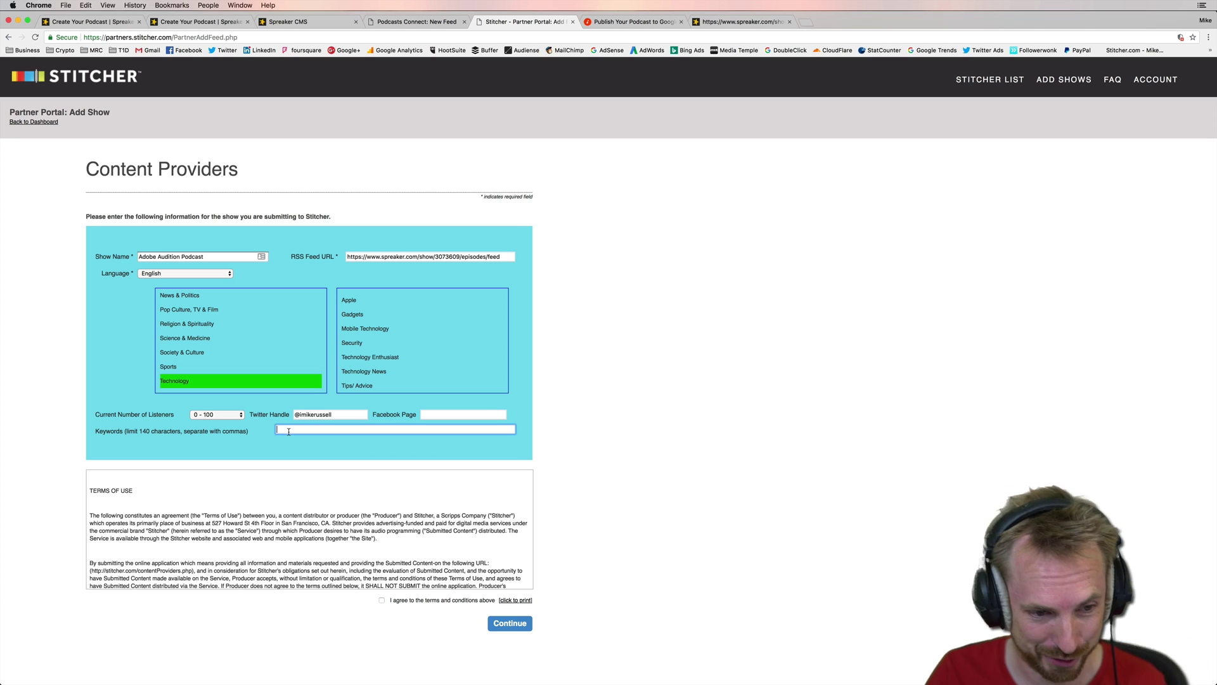
left_click(381, 600)
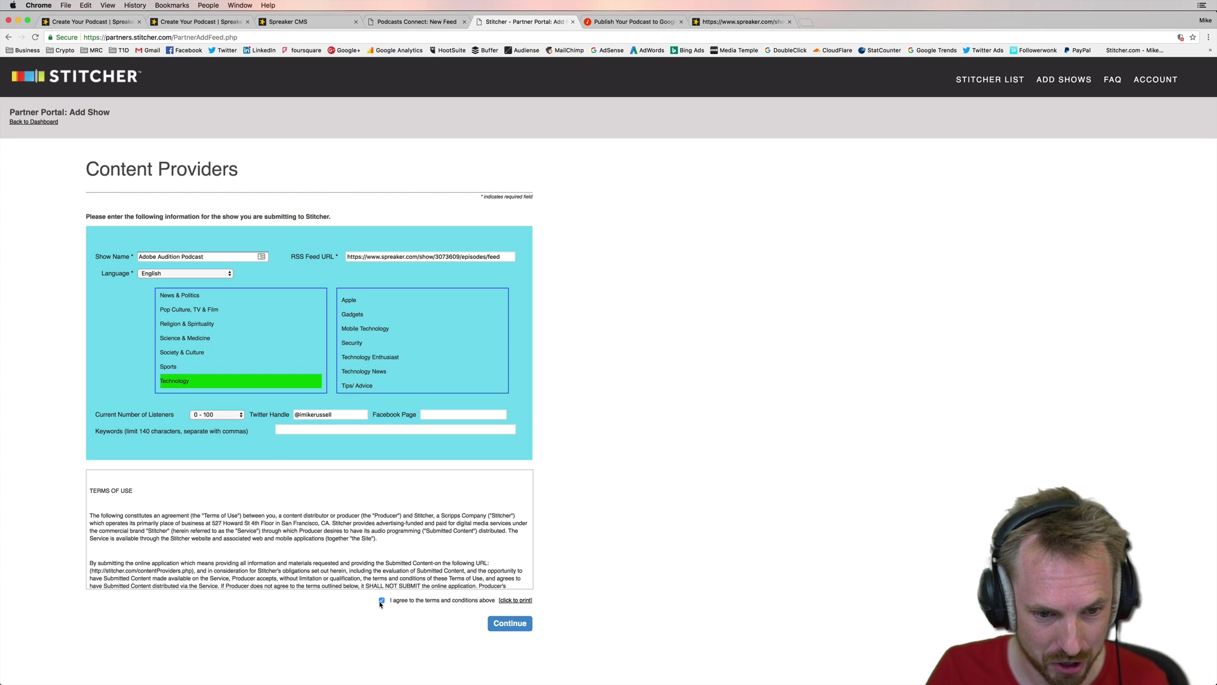
left_click(511, 630)
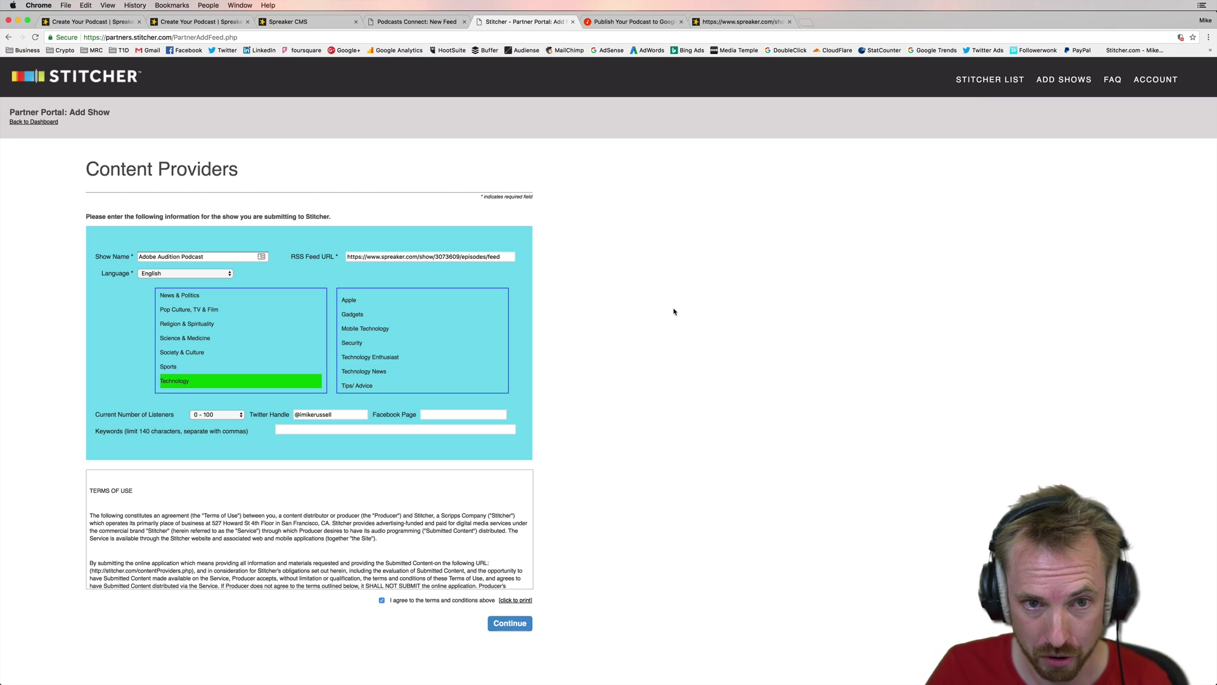
- On Google Play Music's publishing page, add a new podcast and paste the Spreaker RSS feed URL
left_click(616, 22)
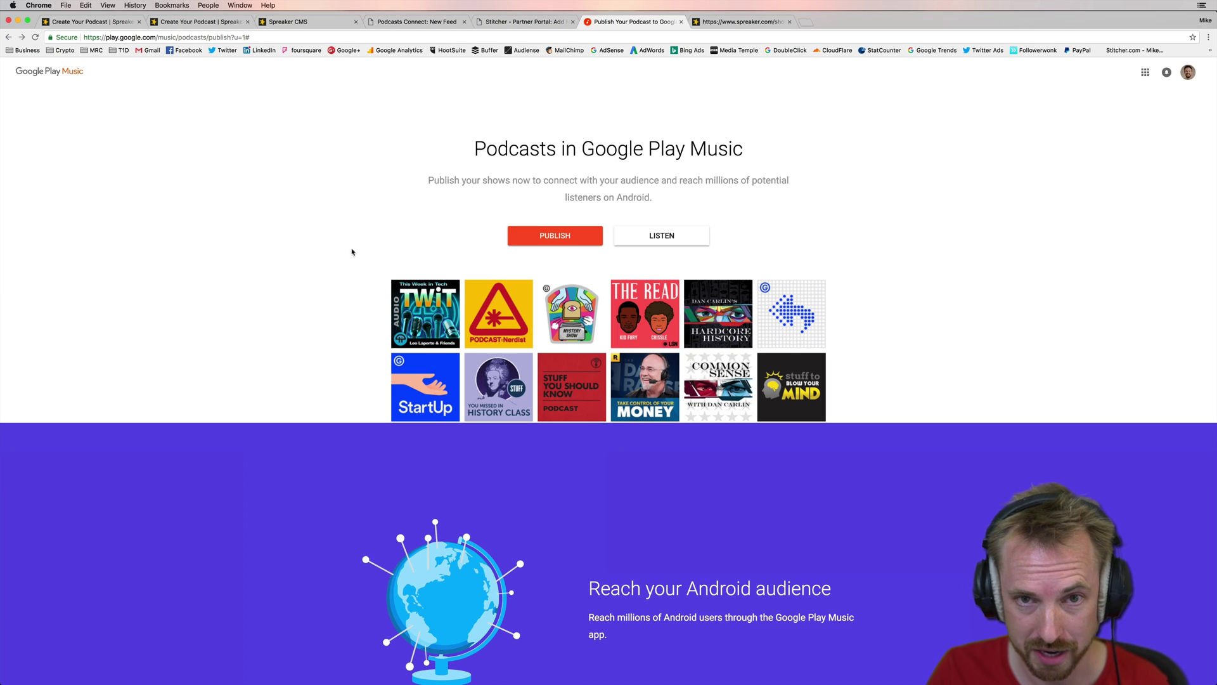
left_click(535, 235)
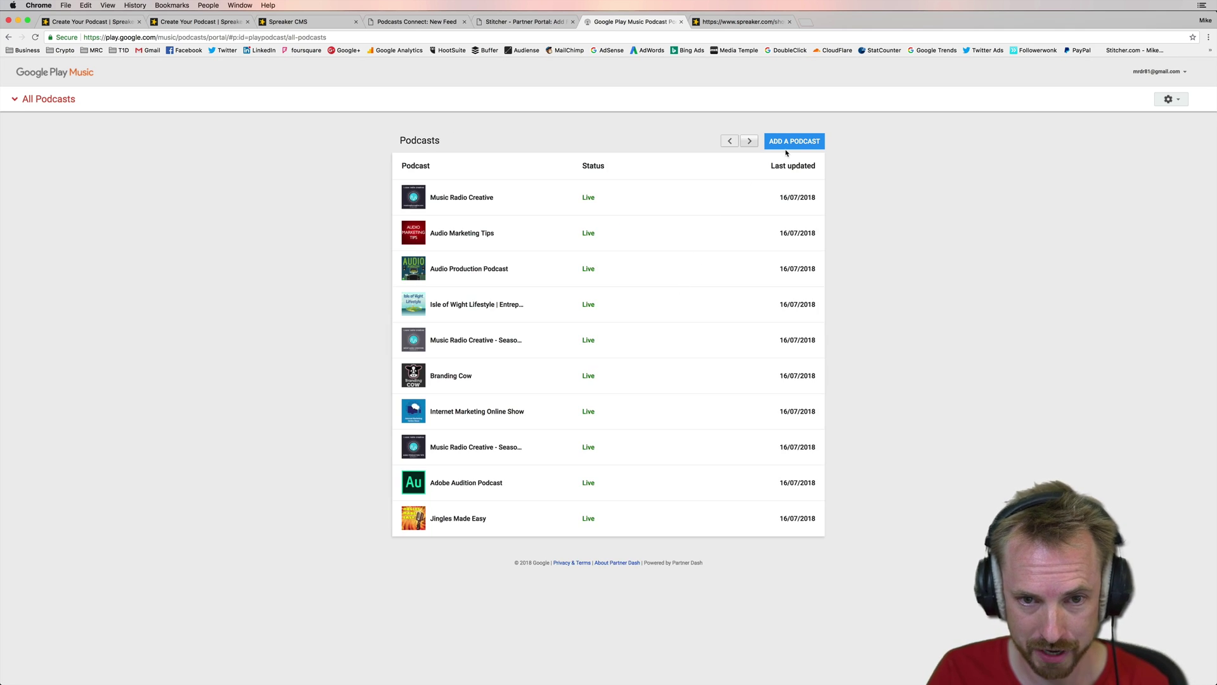
left_click(792, 143)
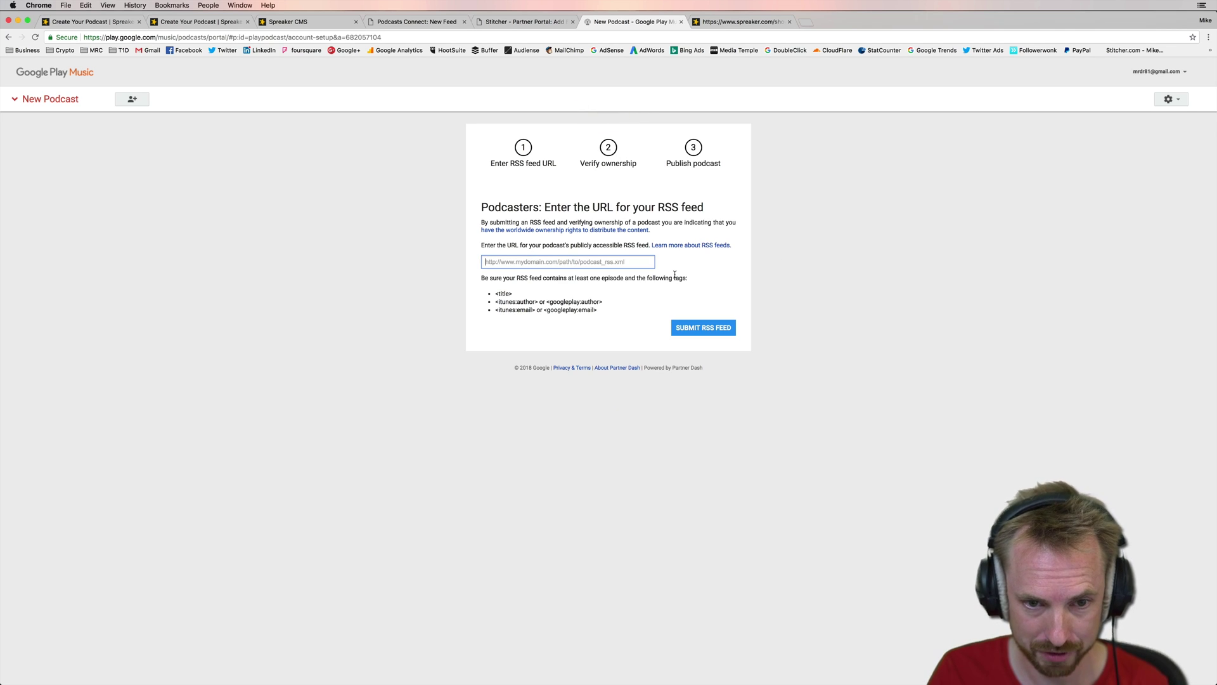
type("https://www.spreaker.com/show/3073609/episodes/feed")
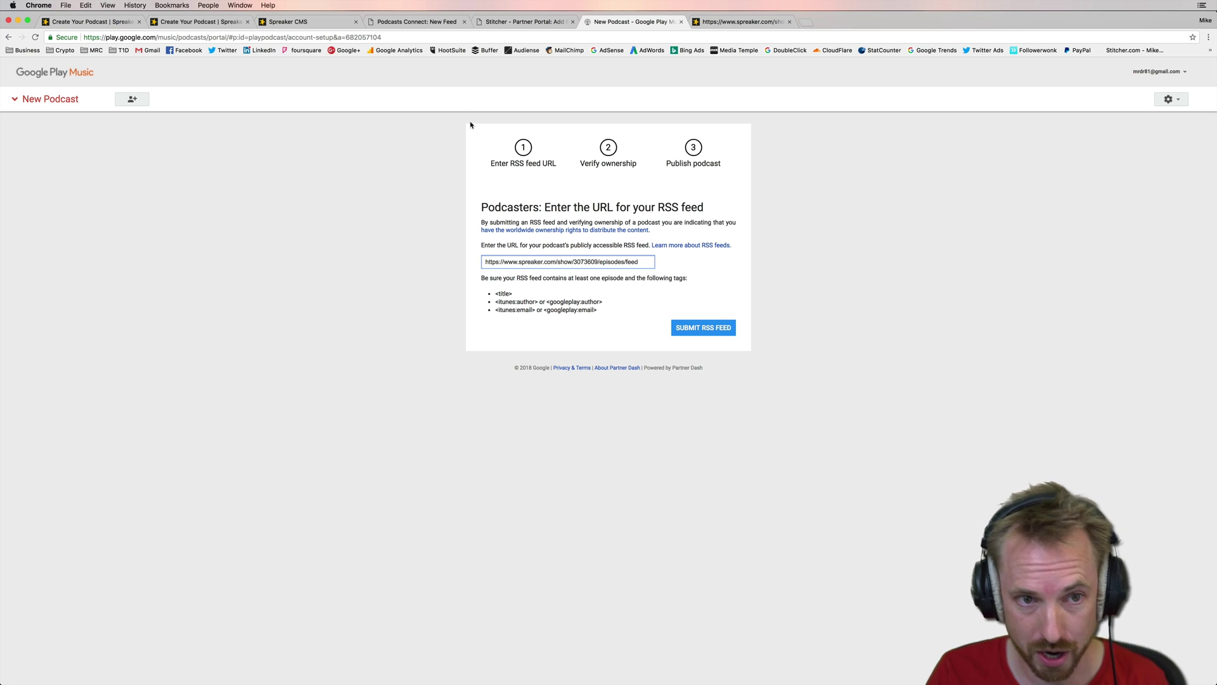
- Back in the Spreaker dashboard, view the Spotify distribution page, then go to iHeartRadio
left_click(293, 25)
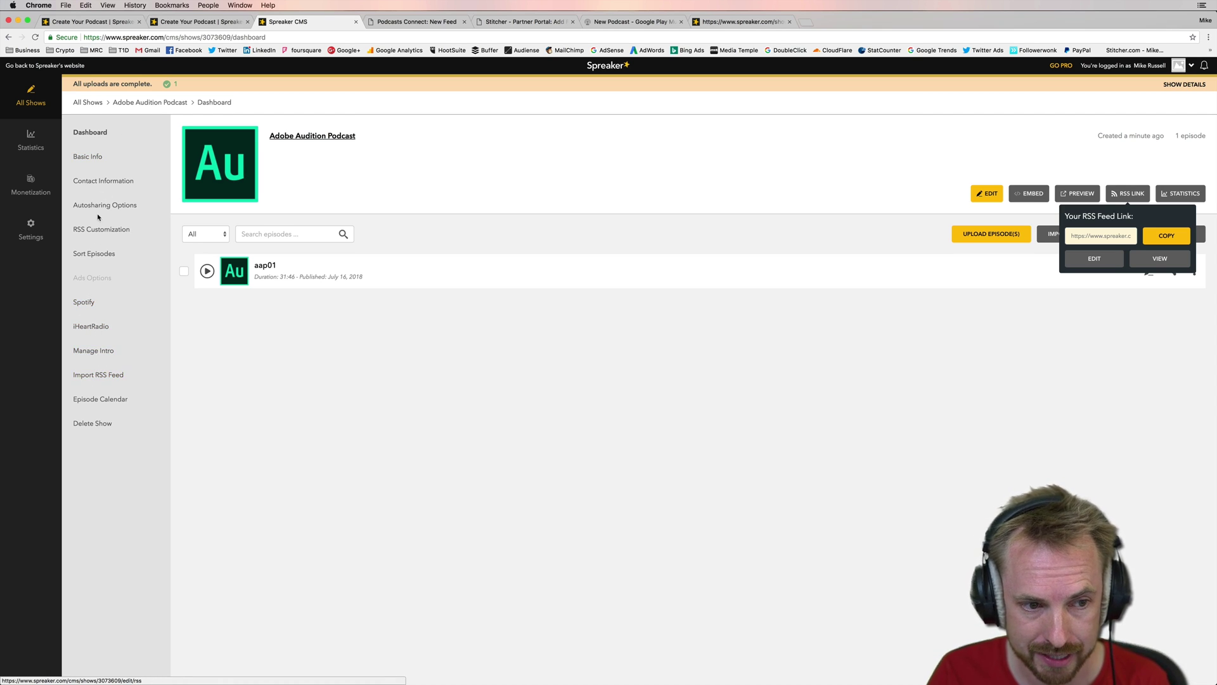
left_click(85, 303)
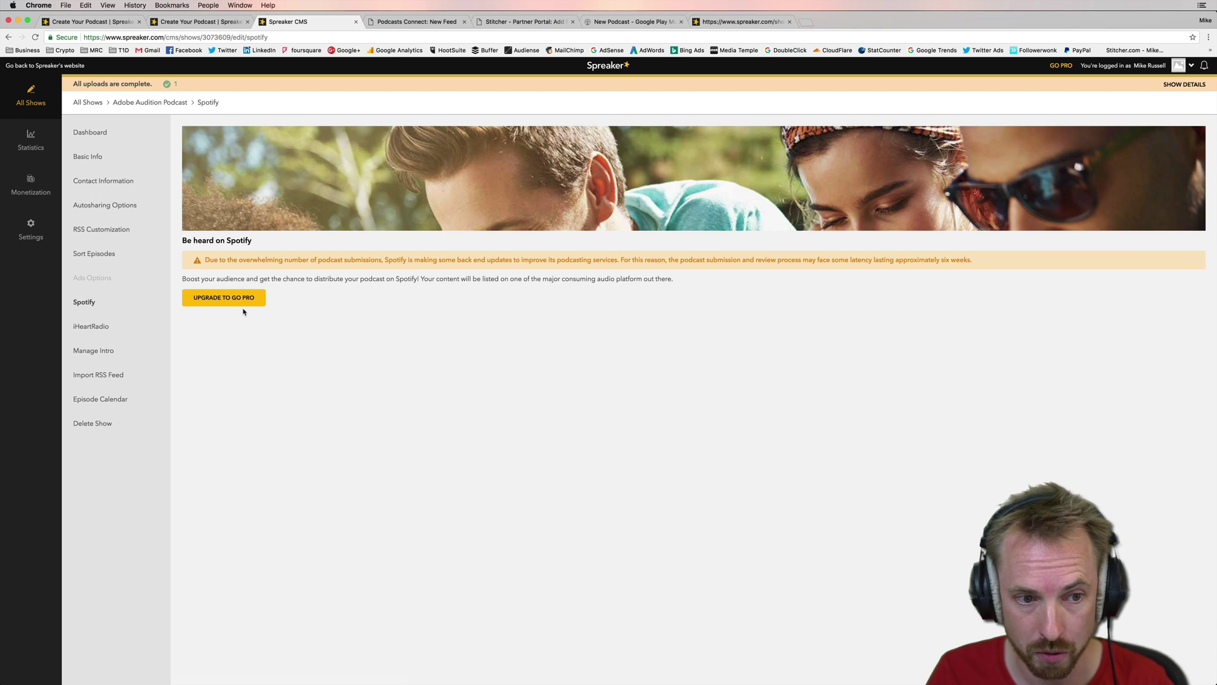
left_click(105, 324)
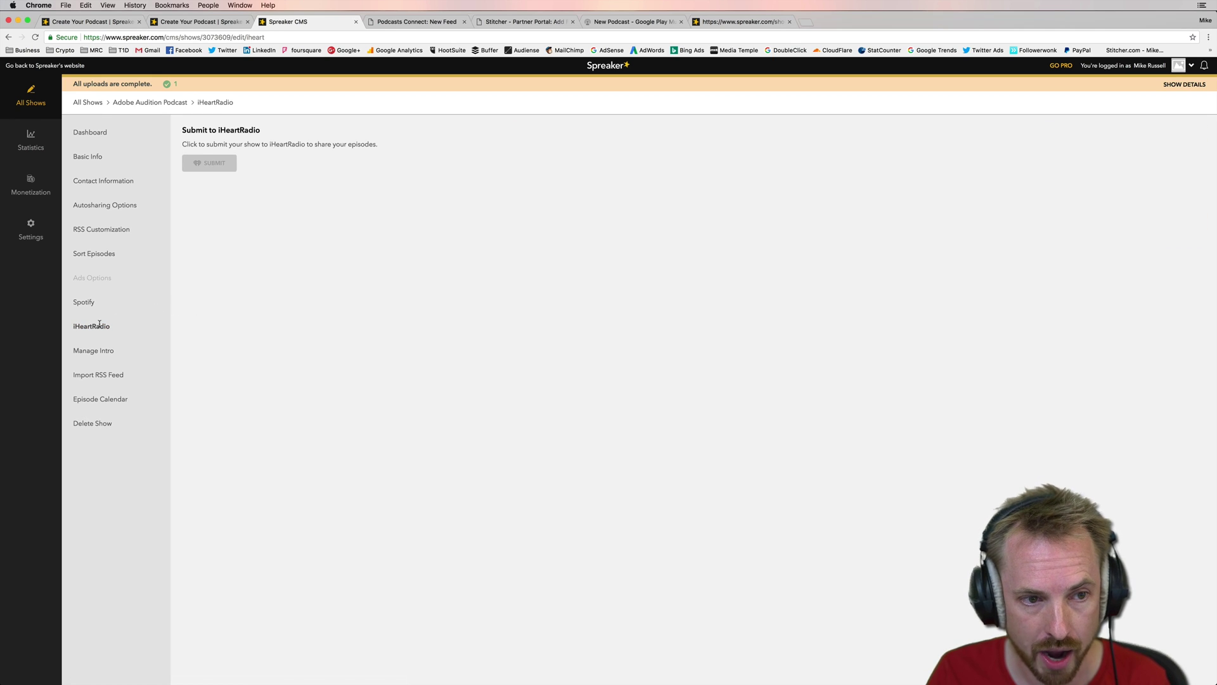